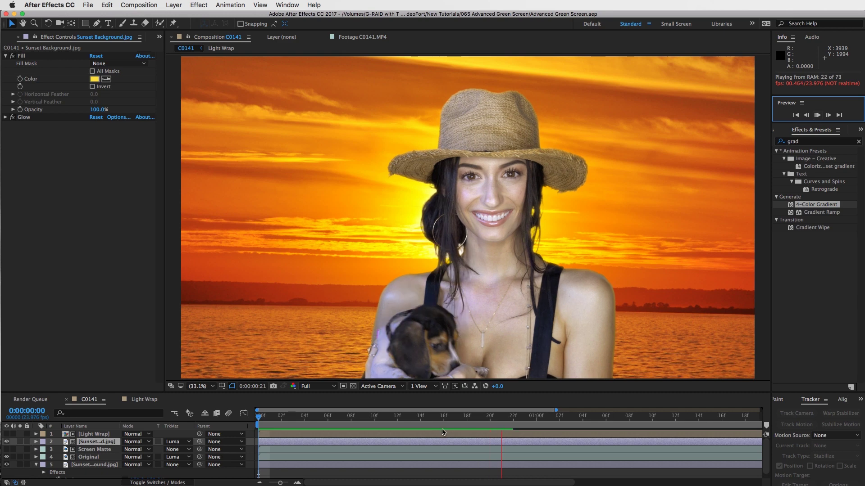
# Preview the finished sunset composite in composition C0141 and scrub through its opening frames.
pyautogui.click(501, 416)
pyautogui.press('space')
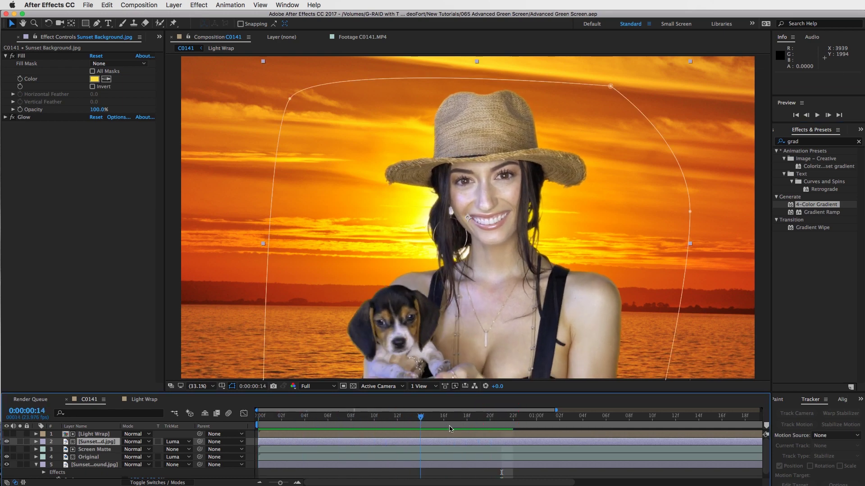
pyautogui.click(327, 425)
pyautogui.moveTo(328, 425); pyautogui.dragTo(362, 426)
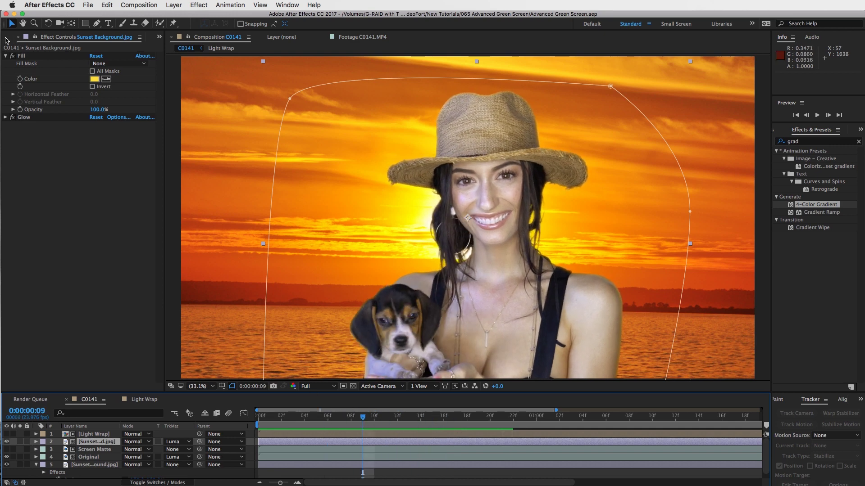
# Create a new composition from the C0141.MP4 footage and move the current time to frame 6.
pyautogui.click(6, 41)
pyautogui.click(64, 218)
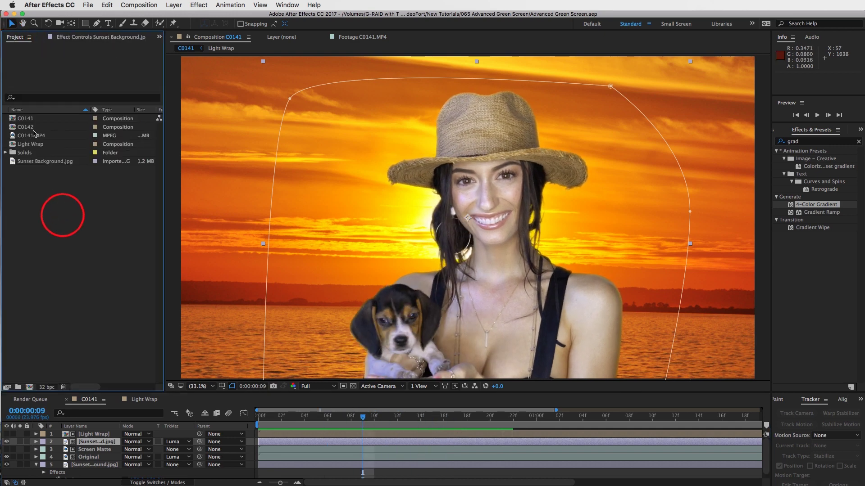
pyautogui.click(13, 135)
pyautogui.moveTo(15, 154); pyautogui.dragTo(28, 388)
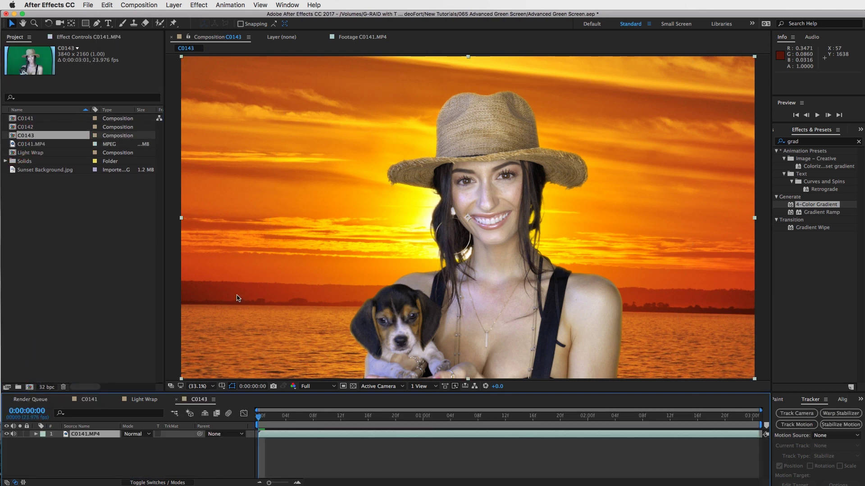
pyautogui.click(299, 416)
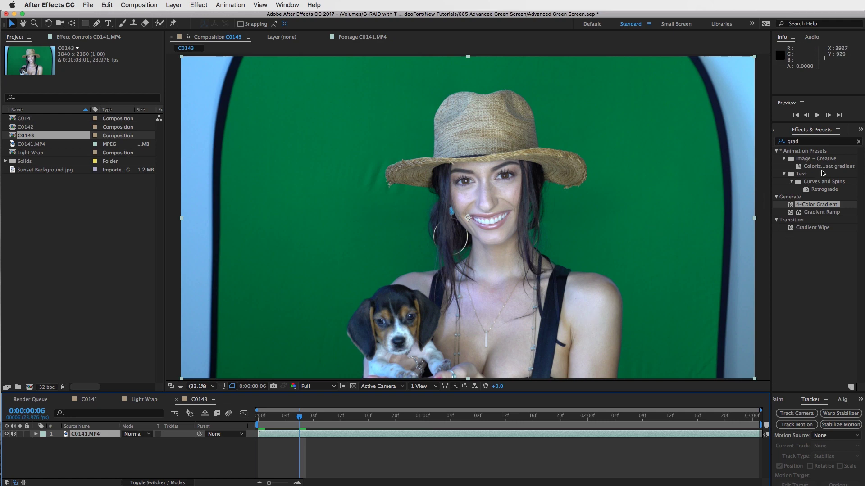
# Find the Keylight (1.2) effect and apply it to the C0141.MP4 footage in the new composition.
pyautogui.click(858, 142)
pyautogui.click(826, 140)
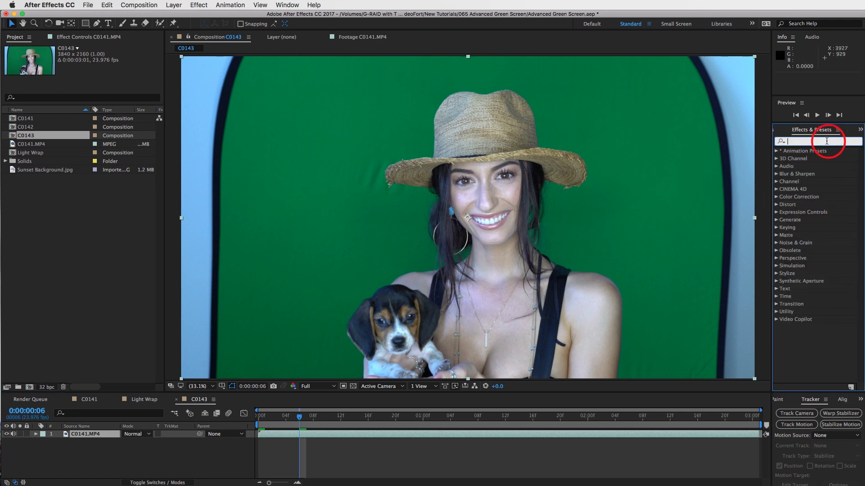
pyautogui.write('key')
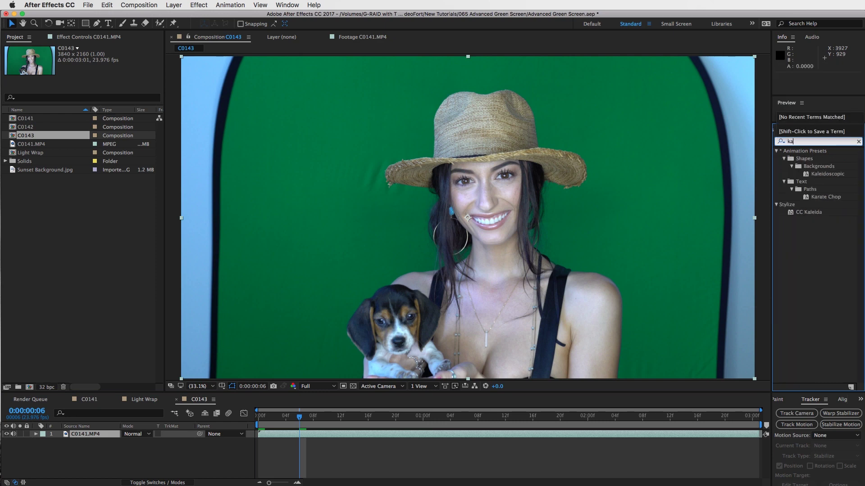
pyautogui.write('l')
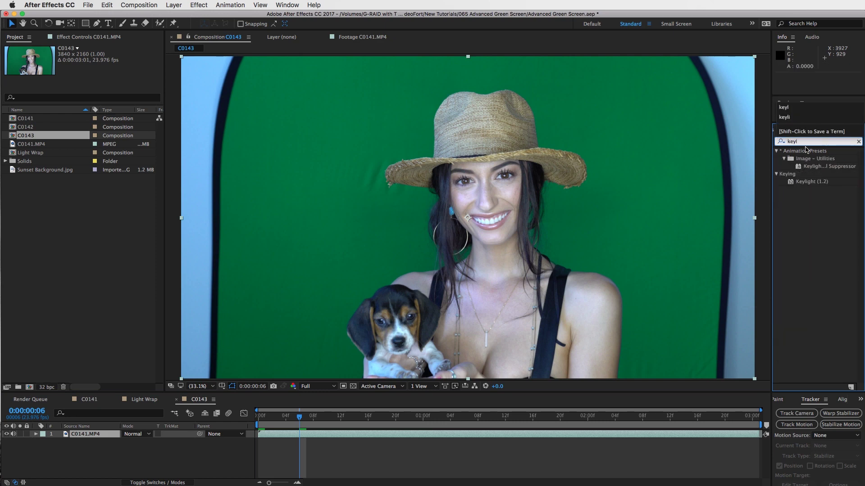
pyautogui.moveTo(816, 184); pyautogui.dragTo(588, 210)
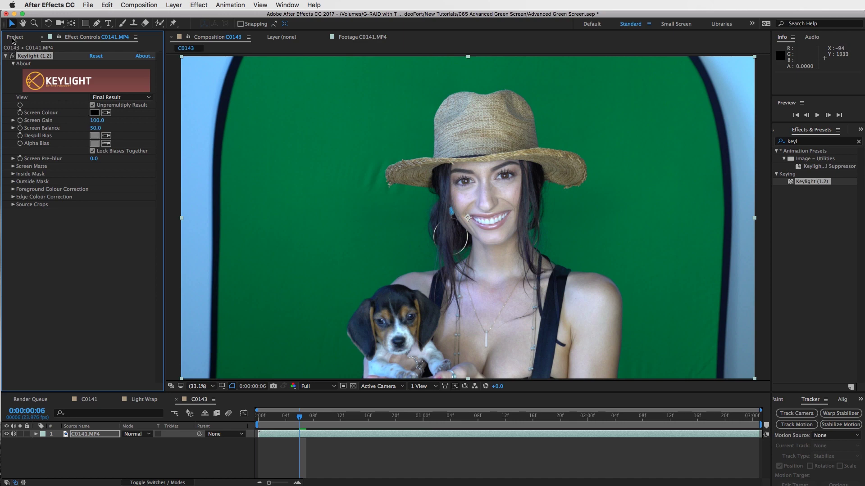
# Review the color depth options in the project settings and keep 32 bits per channel (float).
pyautogui.click(15, 37)
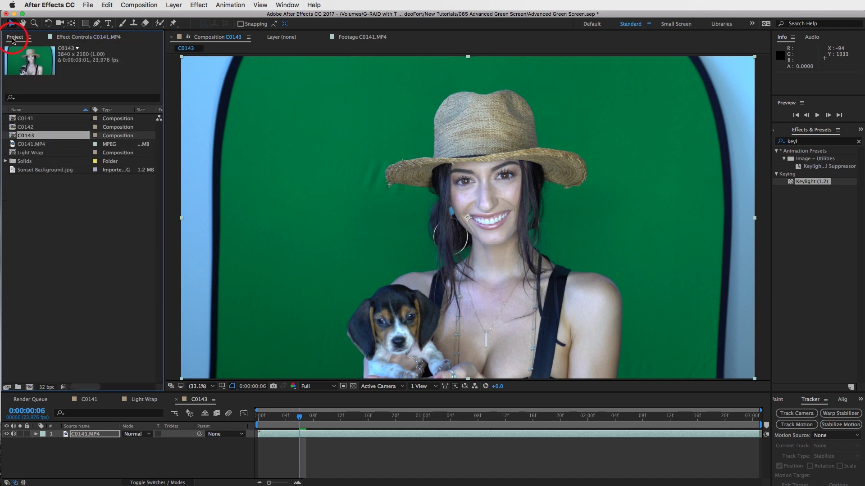
pyautogui.click(47, 387)
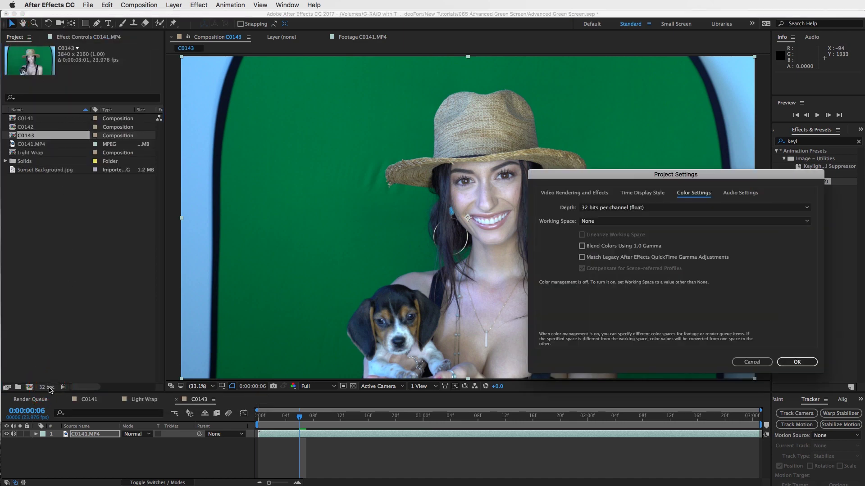
pyautogui.click(599, 208)
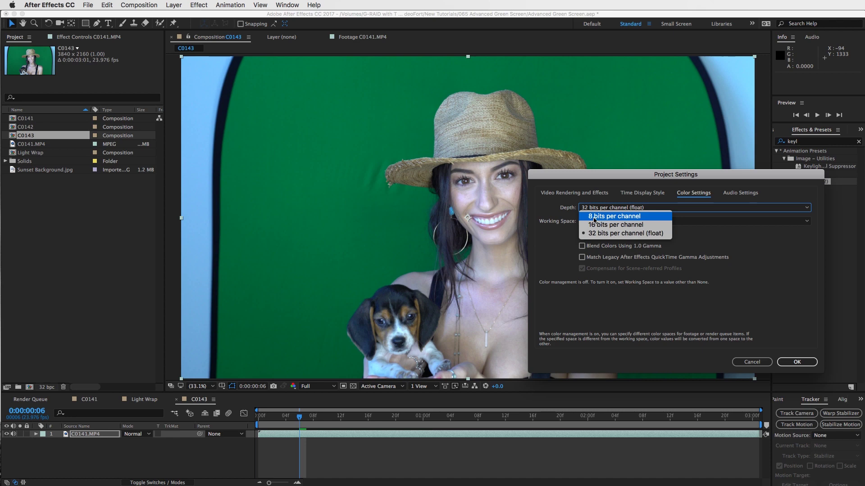
pyautogui.click(564, 210)
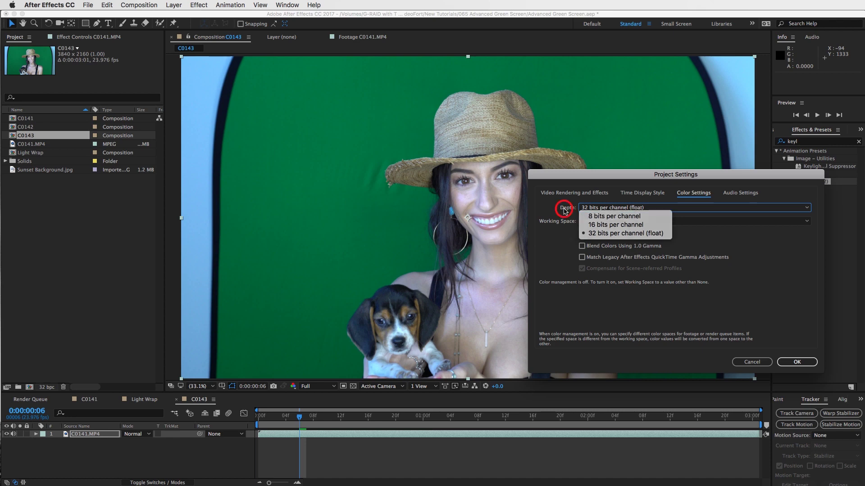
pyautogui.click(796, 362)
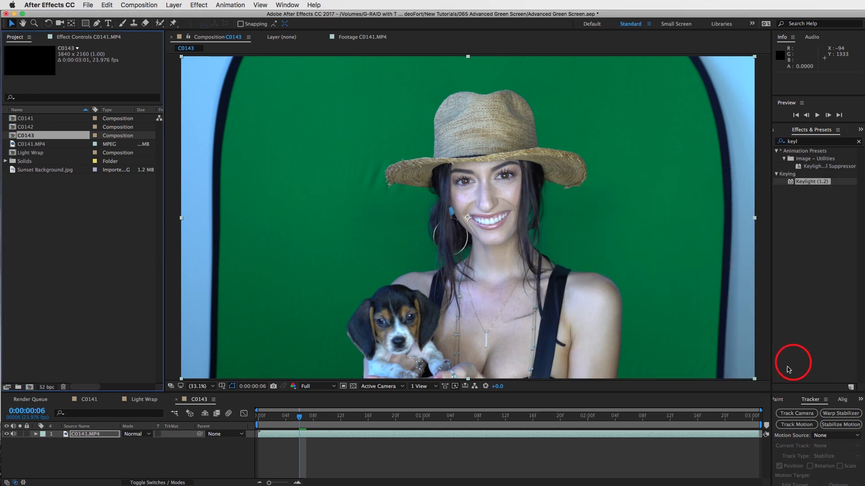
# Sample the green backdrop beside the hat as the C0141.MP4 layer's Keylight Screen Colour and set the effect's view to Screen Matte.
pyautogui.click(323, 436)
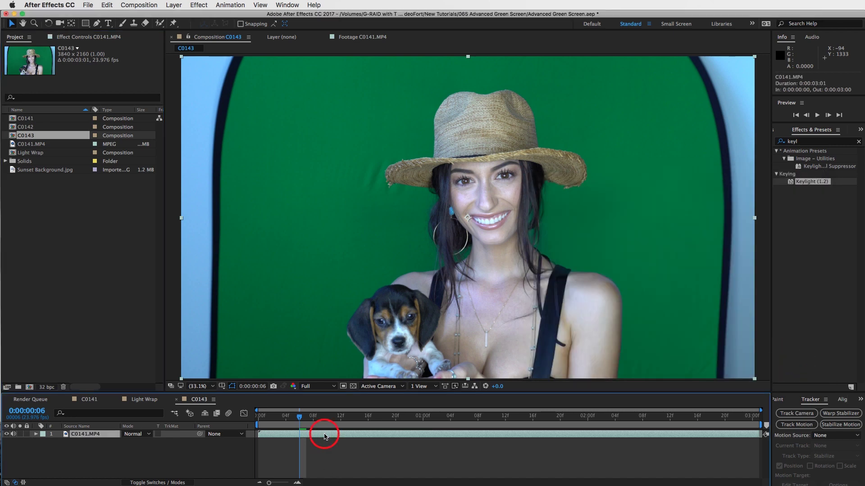
pyautogui.click(87, 38)
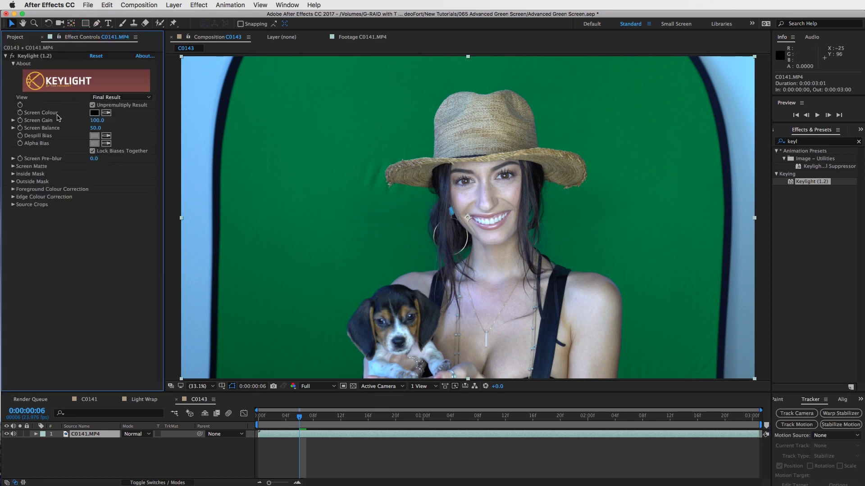
pyautogui.click(106, 115)
pyautogui.click(374, 125)
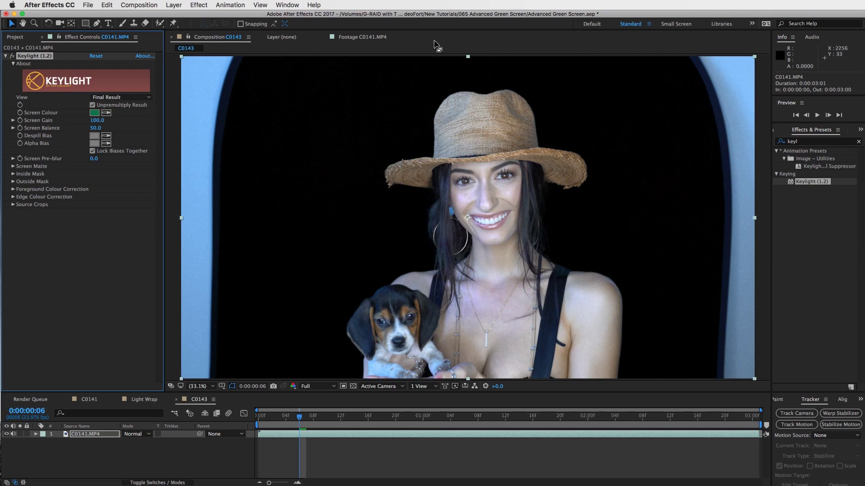
pyautogui.click(112, 98)
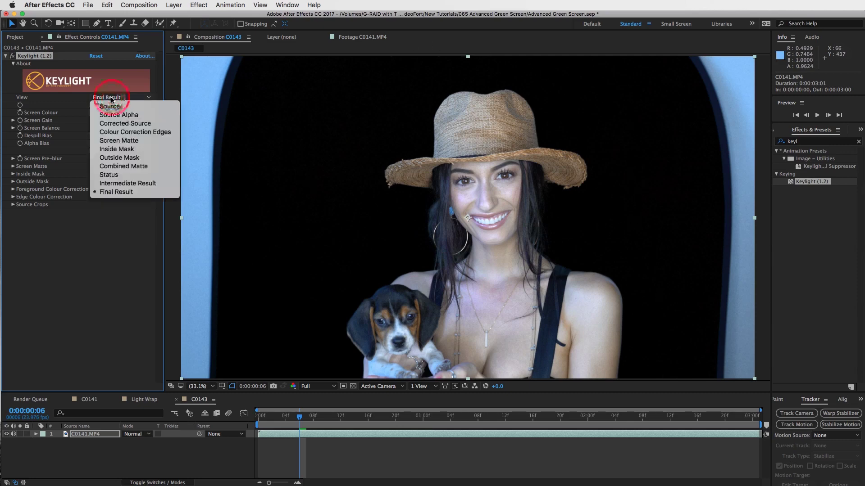
pyautogui.click(118, 141)
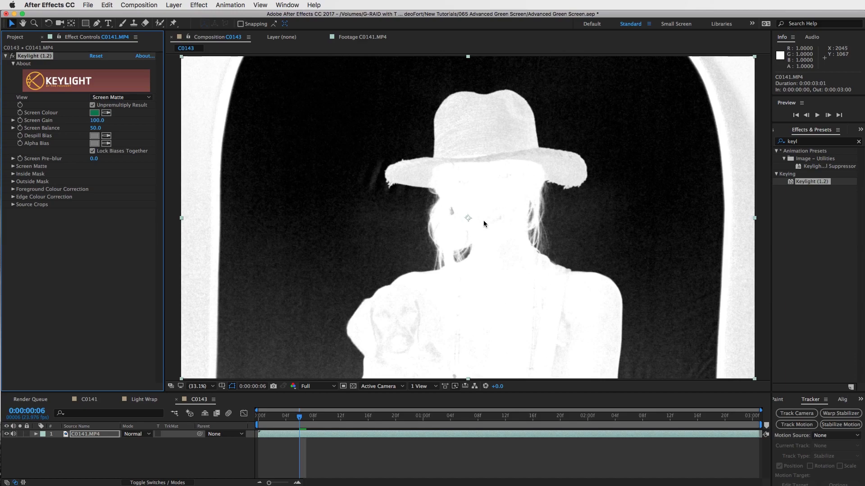
# Examine the screen matte at 100% around the hair, shoulder and puppy, and fit the whole frame back in view.
pyautogui.press('.')
pyautogui.press('.')
pyautogui.press('.')
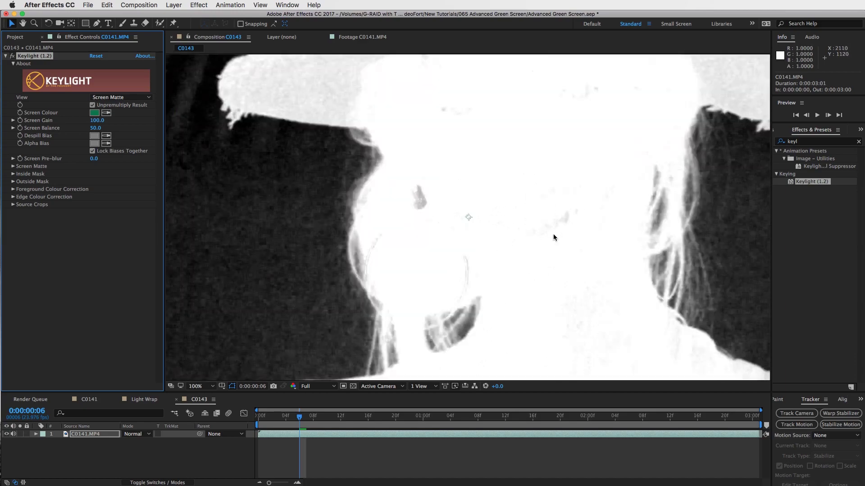
pyautogui.press('h')
pyautogui.moveTo(562, 261)
pyautogui.mouseDown()
pyautogui.moveTo(585, 153)
pyautogui.moveTo(594, 189)
pyautogui.mouseUp()
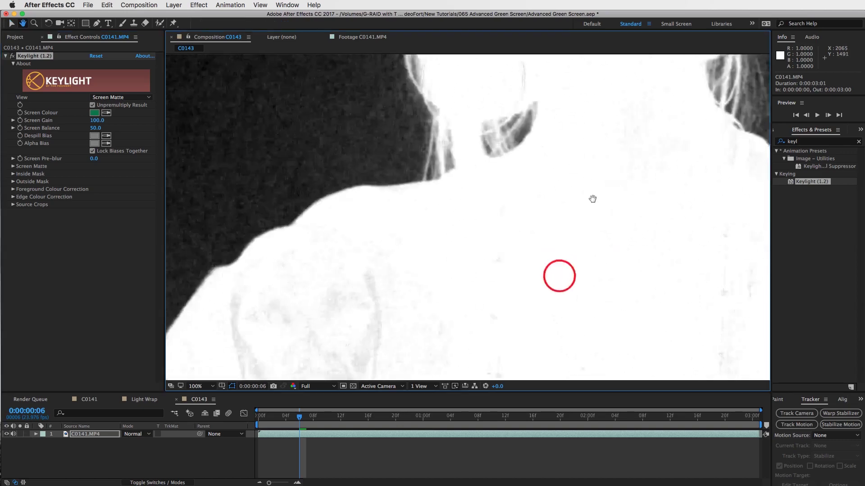
pyautogui.moveTo(499, 278); pyautogui.dragTo(569, 238)
pyautogui.moveTo(440, 256); pyautogui.dragTo(442, 203)
pyautogui.press('v')
pyautogui.click(202, 386)
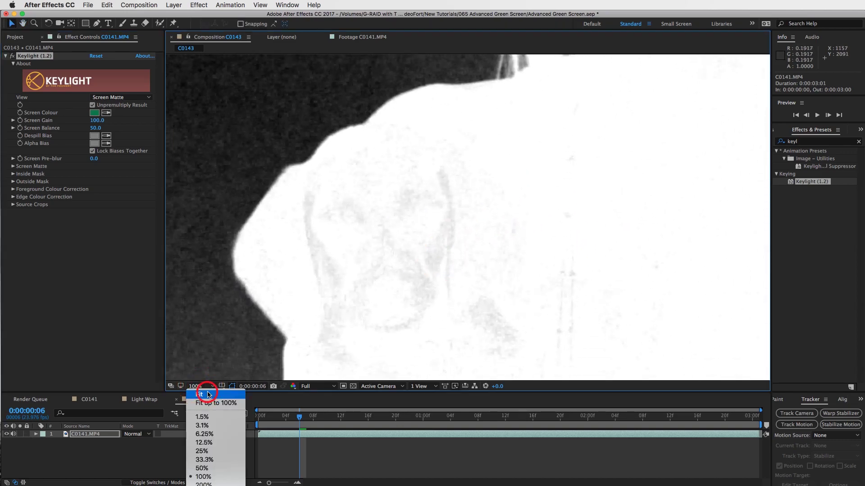
pyautogui.click(208, 399)
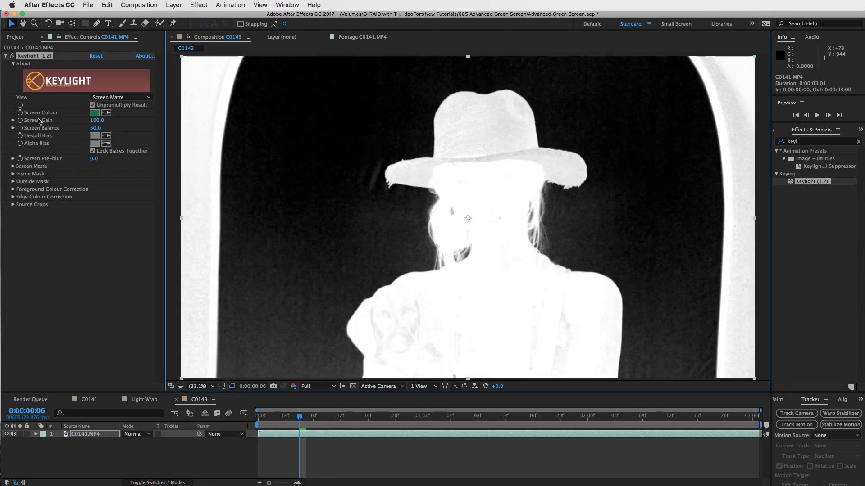
# Set Keylight's Screen Gain to 115 and Screen Balance to 45.
pyautogui.moveTo(98, 120); pyautogui.dragTo(105, 121)
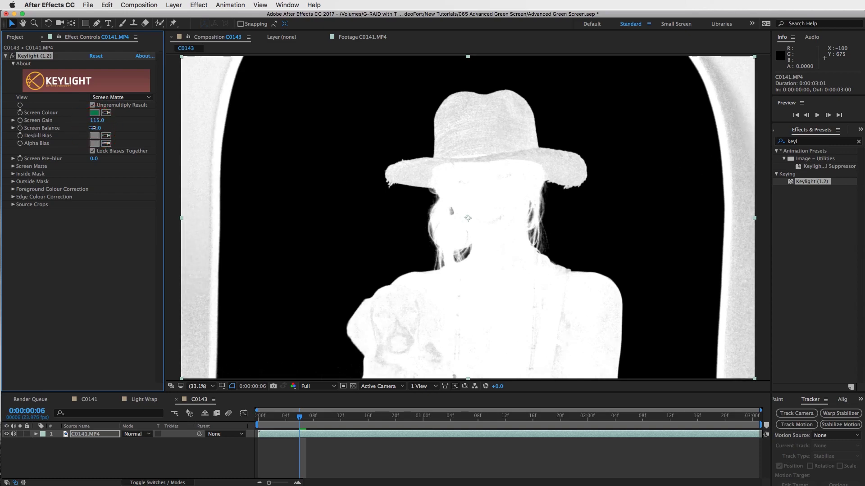
pyautogui.moveTo(97, 127)
pyautogui.mouseDown()
pyautogui.moveTo(105, 128)
pyautogui.moveTo(96, 128)
pyautogui.mouseUp()
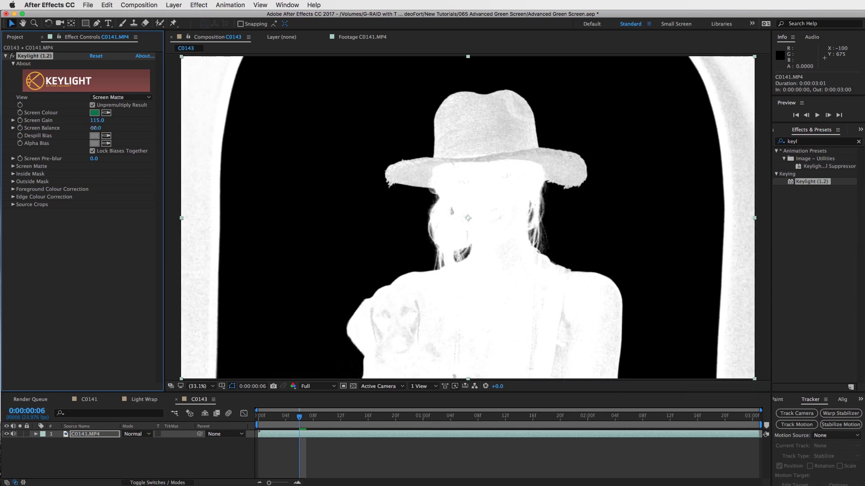
pyautogui.click(94, 127)
pyautogui.moveTo(95, 128); pyautogui.dragTo(92, 128)
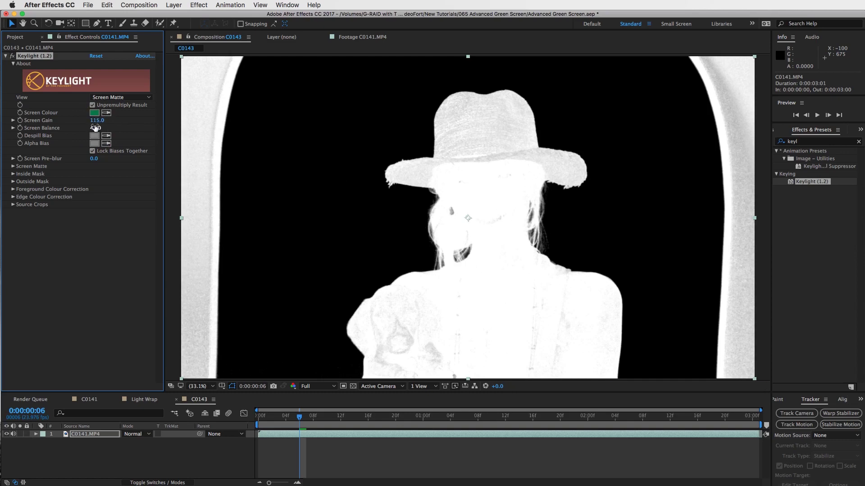
pyautogui.click(95, 128)
pyautogui.write('45')
pyautogui.press('Return')
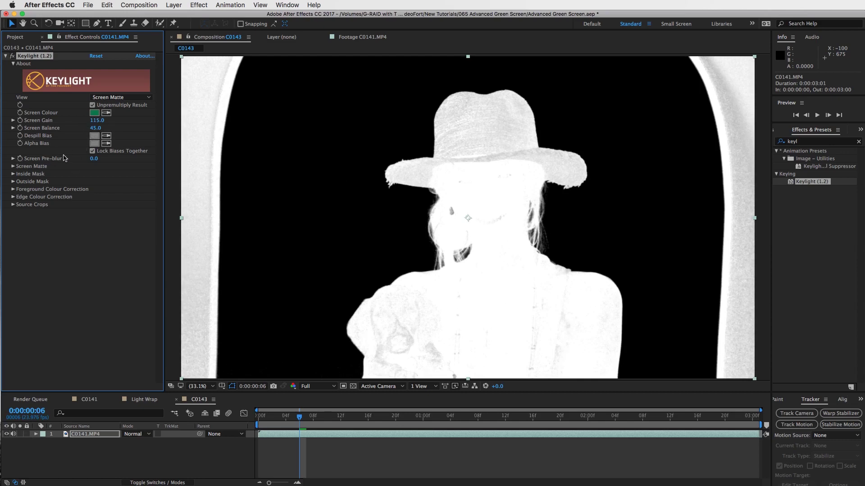
# Set Keylight's Screen Pre-blur to 1.
pyautogui.click(93, 159)
pyautogui.write('1')
pyautogui.press('Return')
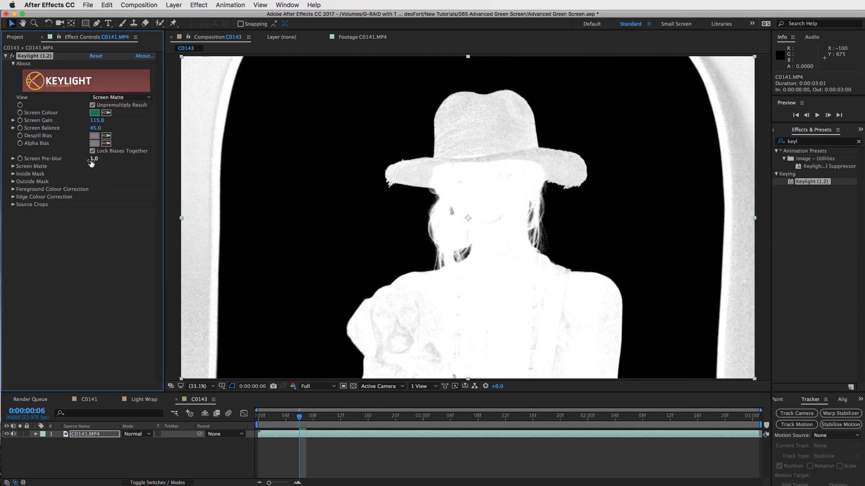
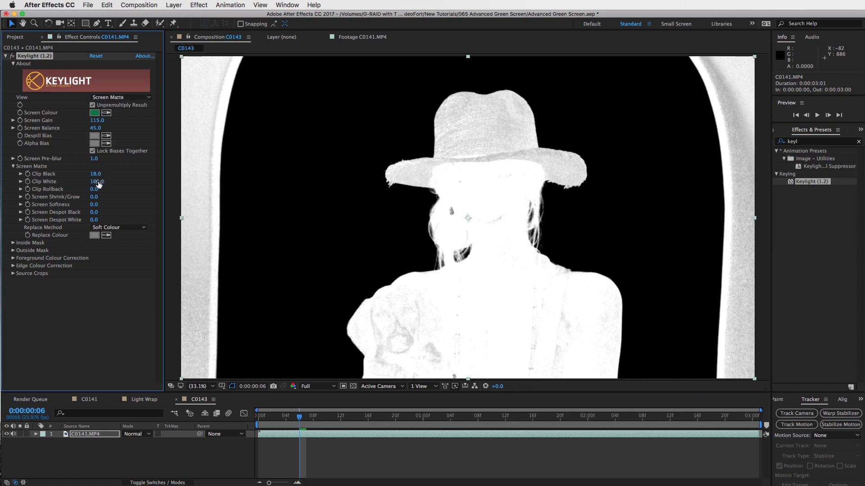
# Set the Screen Matte's Clip Black to 18 and Clip White to 67.
pyautogui.moveTo(97, 181); pyautogui.dragTo(89, 182)
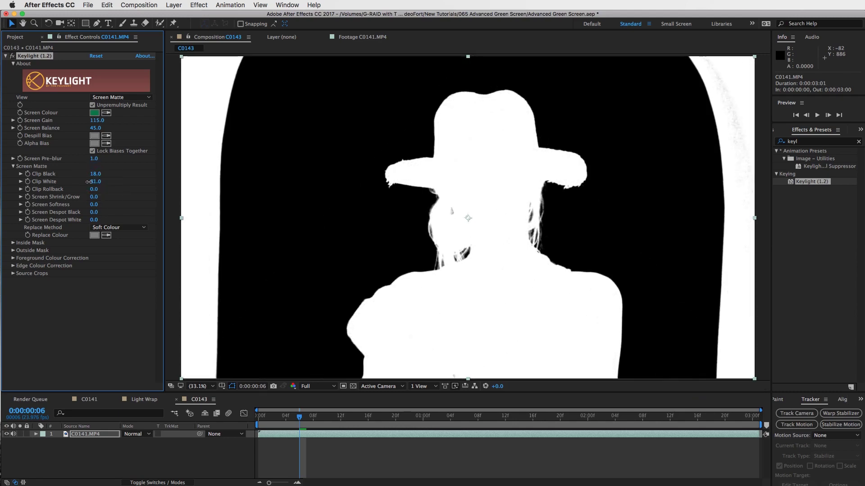
pyautogui.moveTo(88, 181); pyautogui.dragTo(82, 181)
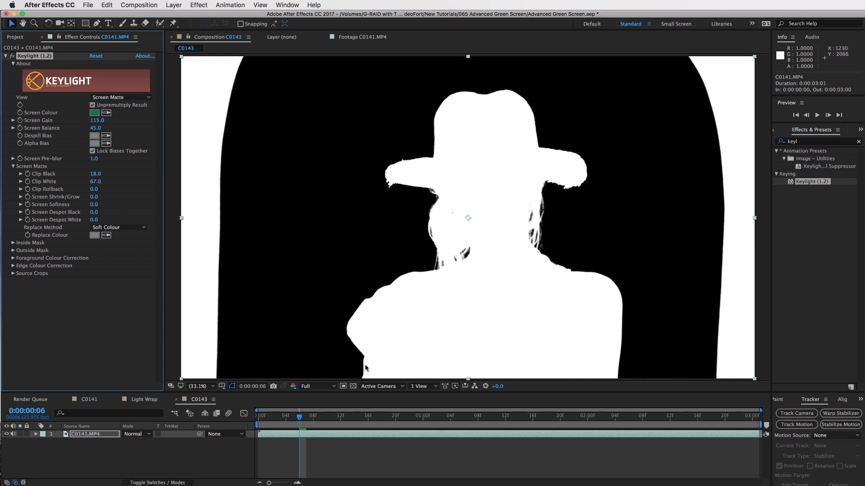
# Check the matte on several frames up to 0:00:01:16 and set Keylight's view back to Final Result.
pyautogui.click(363, 417)
pyautogui.click(436, 417)
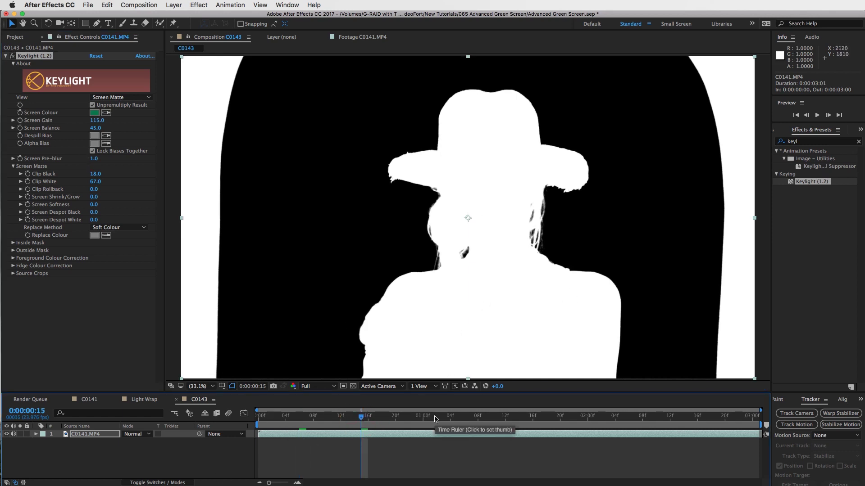
pyautogui.click(532, 417)
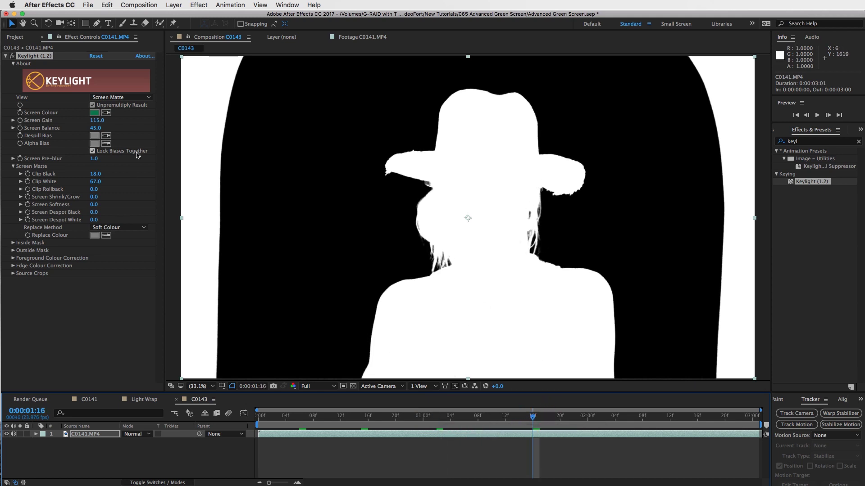
pyautogui.click(116, 99)
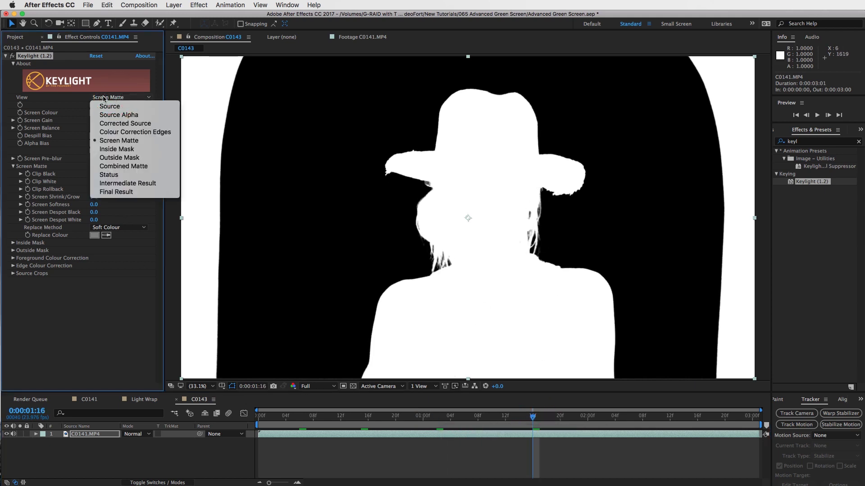
pyautogui.click(118, 192)
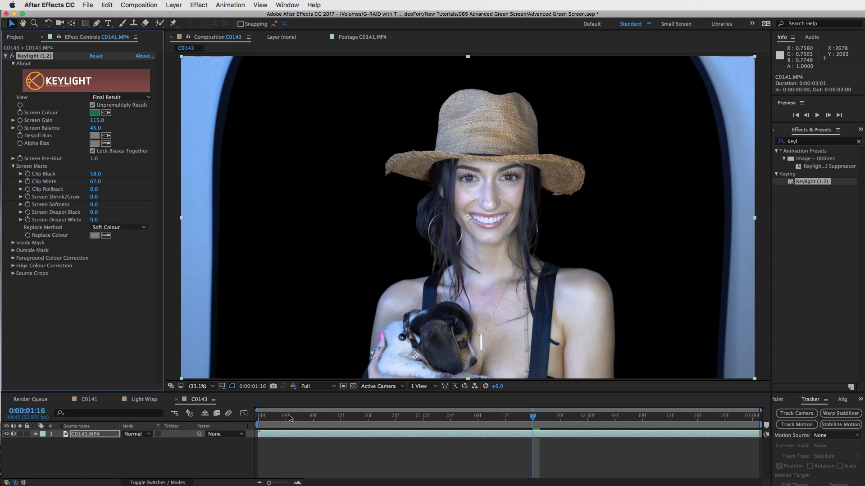
# Turn on the transparency grid for the composition and move the current time to 0:00:00:06.
pyautogui.click(353, 386)
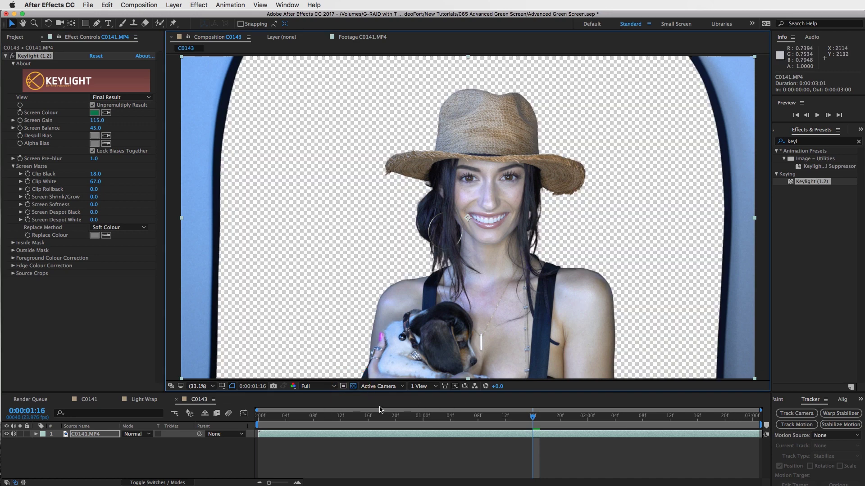
pyautogui.click(343, 421)
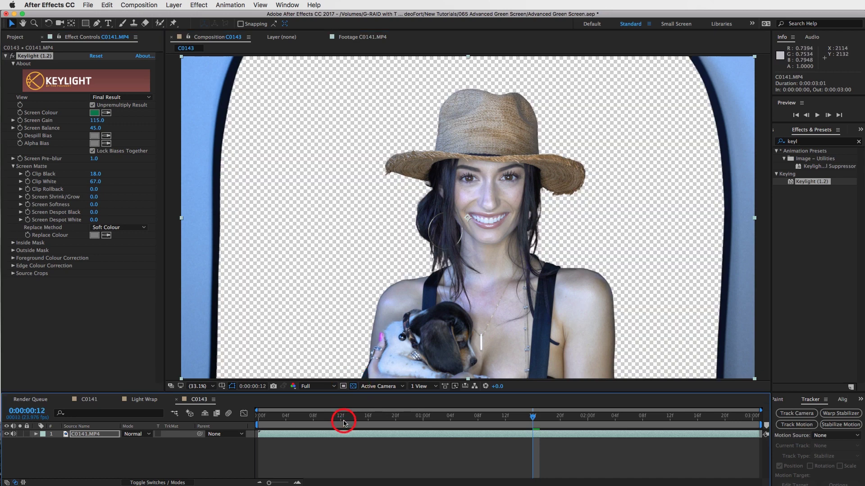
pyautogui.click(299, 420)
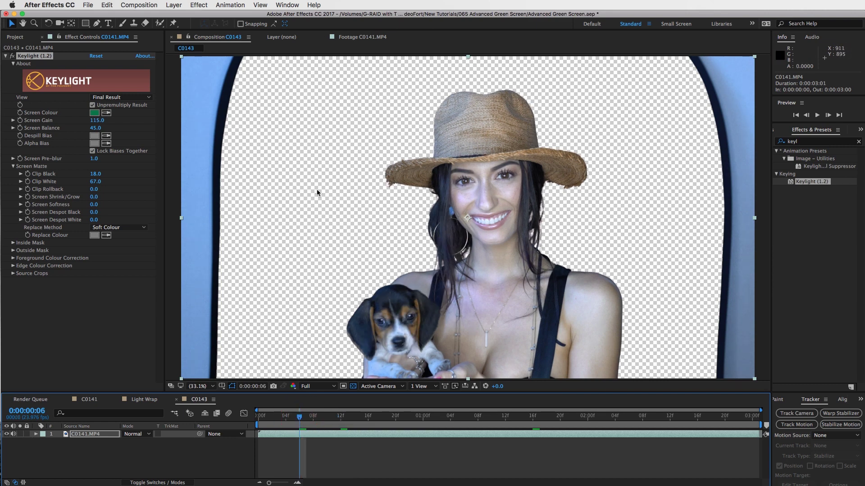
# Add a red 3840 x 2160 px solid and place it beneath the C0141.MP4 layer to check the key.
pyautogui.click(173, 5)
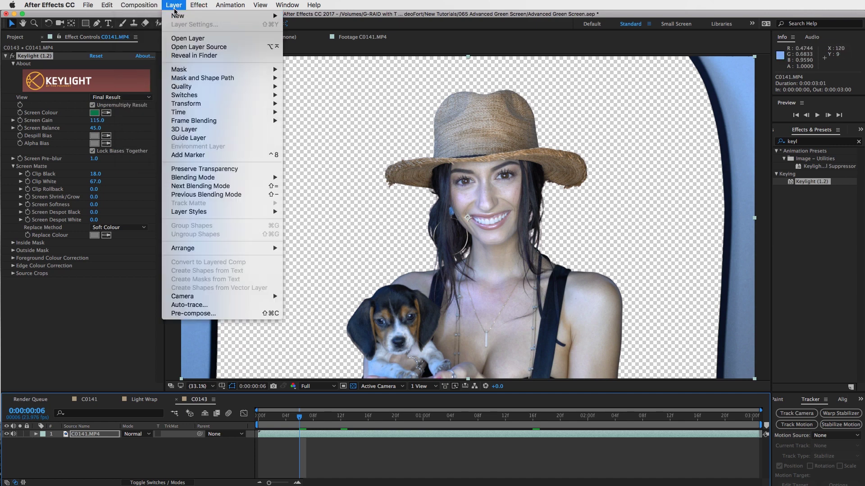
pyautogui.moveTo(179, 17)
pyautogui.click(309, 28)
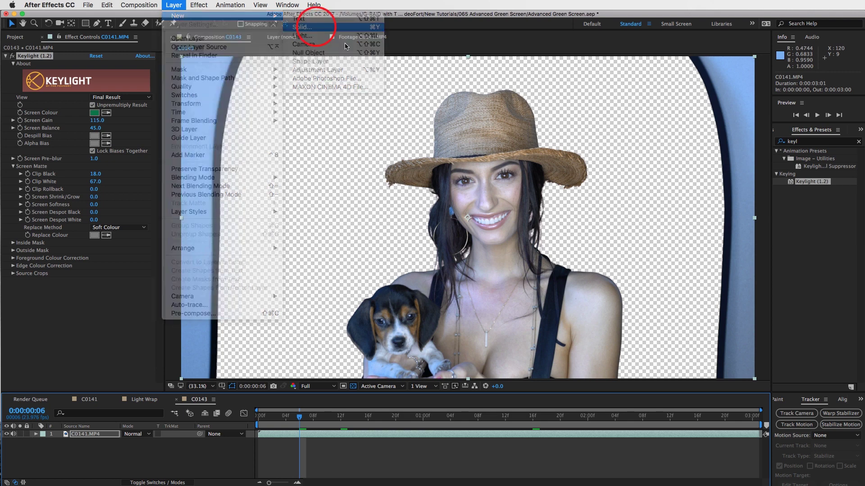
pyautogui.click(551, 268)
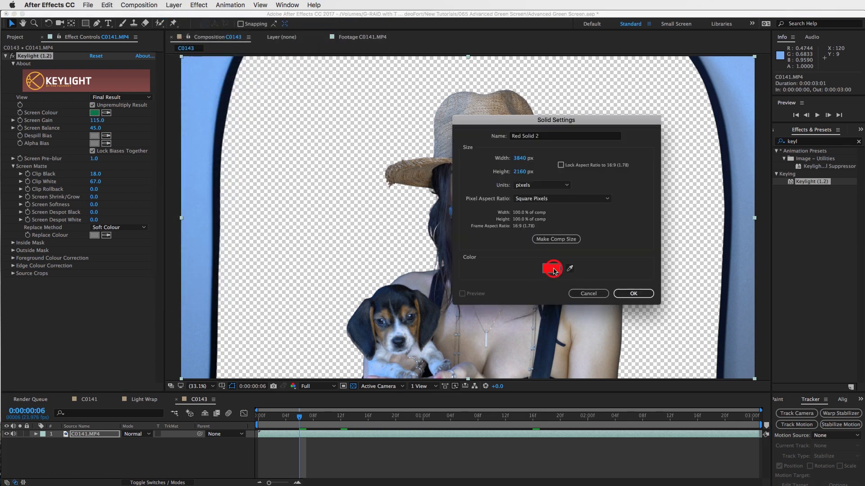
pyautogui.click(345, 320)
pyautogui.click(633, 294)
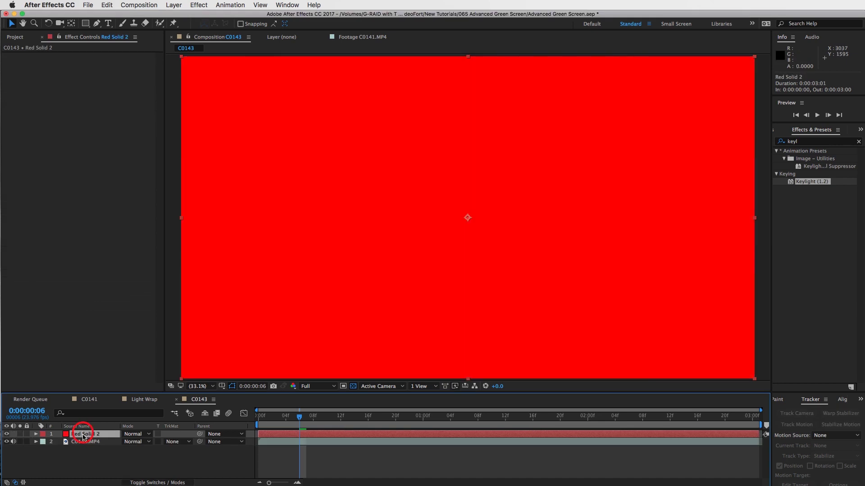
pyautogui.moveTo(84, 434); pyautogui.dragTo(83, 454)
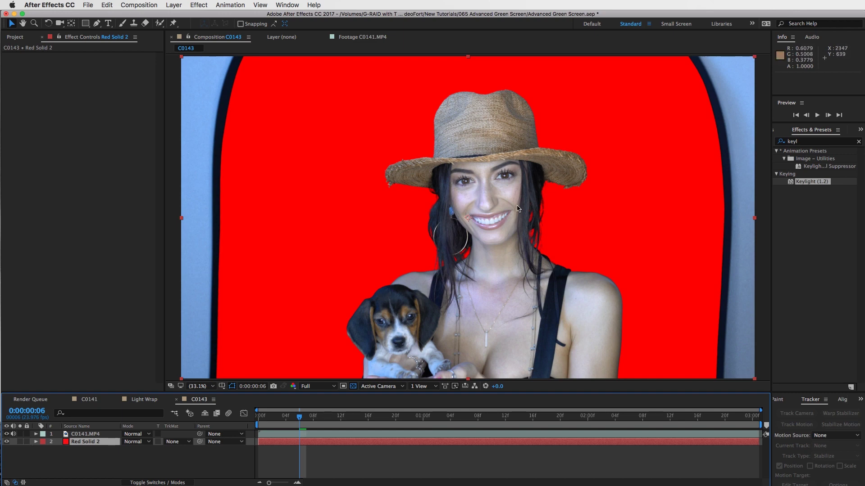
# Delete the red solid layer from the C0143 composition.
pyautogui.click(391, 456)
pyautogui.click(396, 444)
pyautogui.press('Delete')
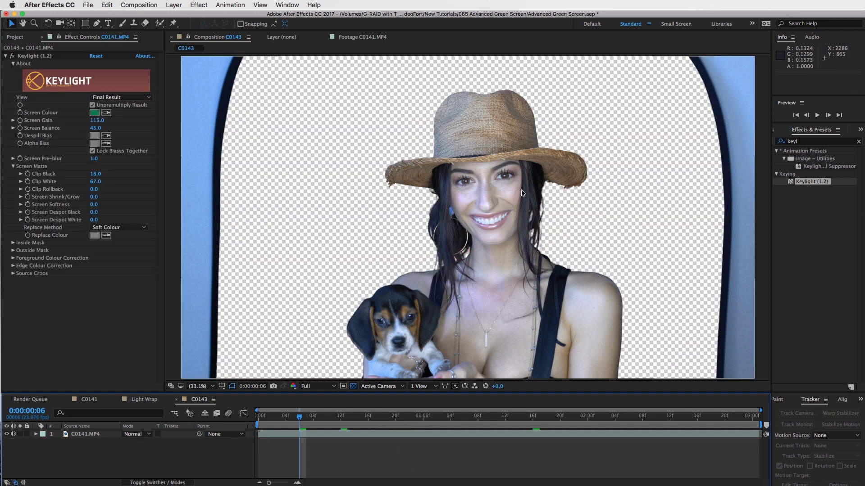
# Place Sunset Background.jpg beneath the C0141.MP4 layer and scale it to 215%.
pyautogui.click(16, 36)
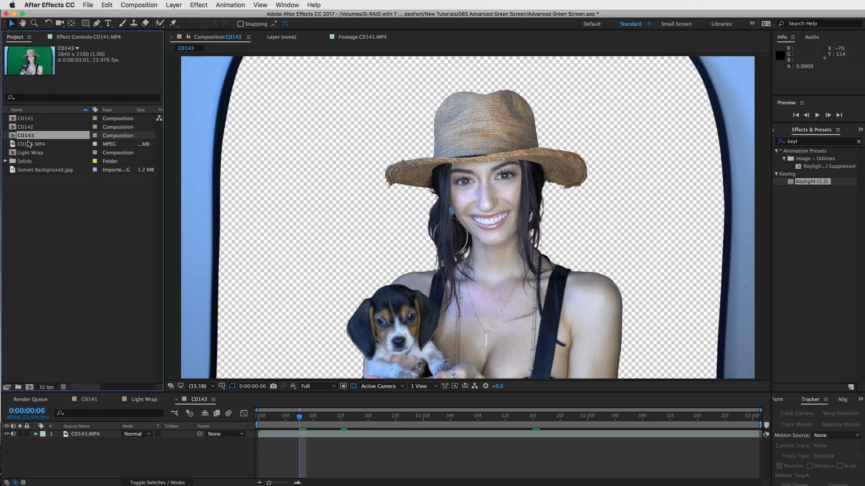
pyautogui.moveTo(27, 169); pyautogui.dragTo(123, 450)
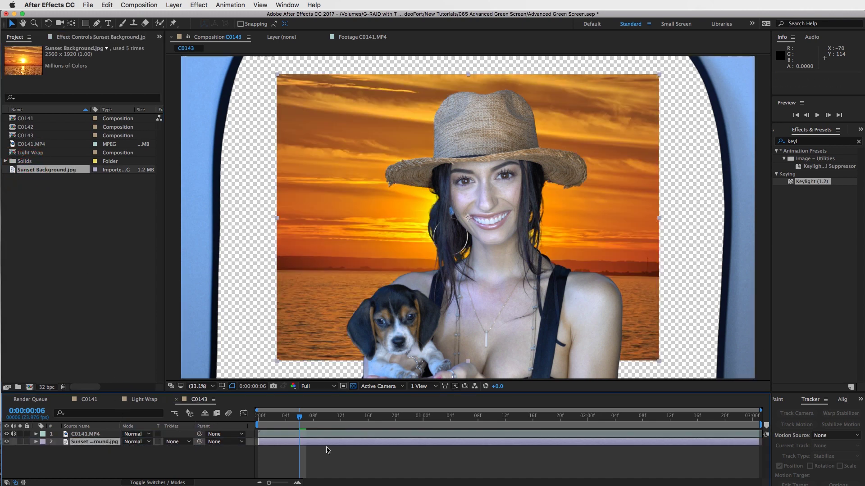
pyautogui.press('s')
pyautogui.moveTo(136, 449); pyautogui.dragTo(196, 449)
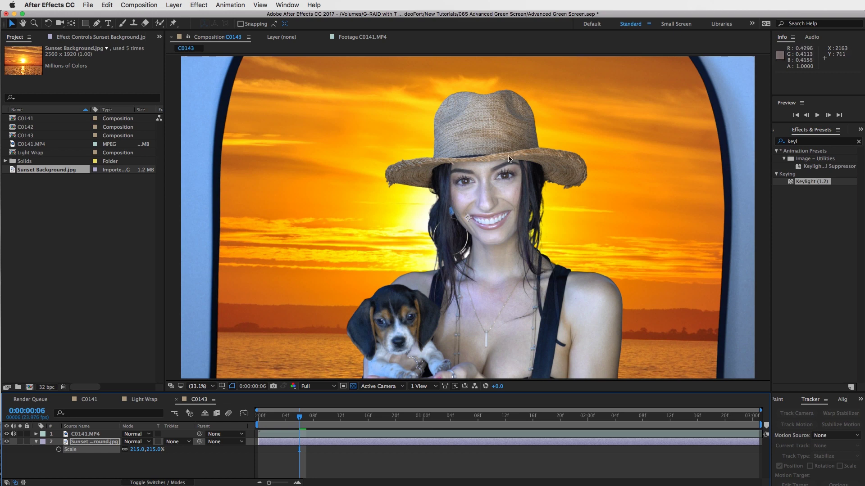
# Duplicate the keyed C0141.MP4 layer.
pyautogui.click(322, 433)
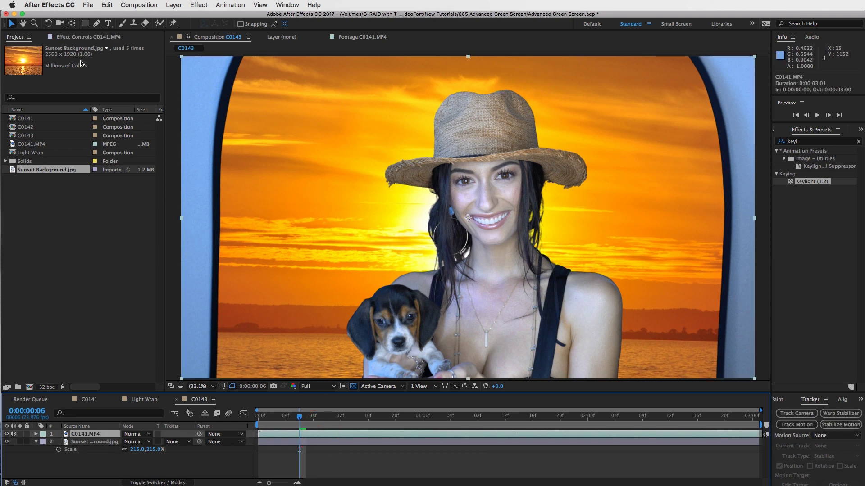
pyautogui.click(104, 38)
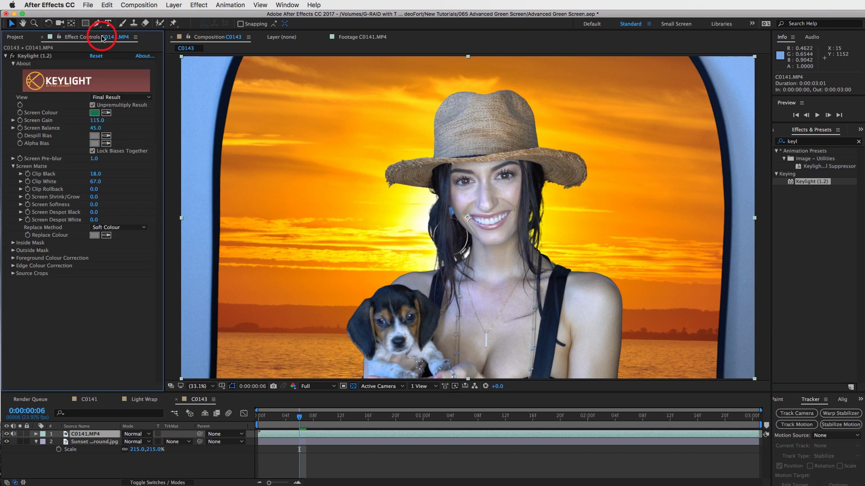
pyautogui.click(338, 435)
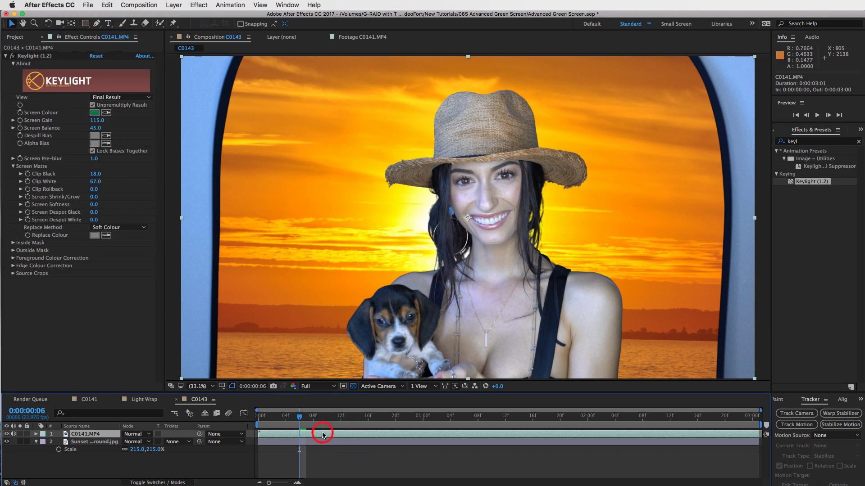
pyautogui.press('super+d')
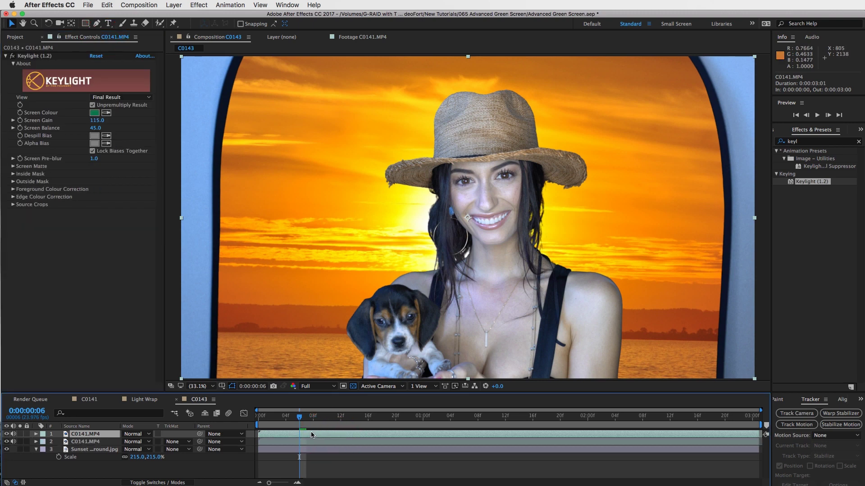
# Set the Keylight view of the upper C0141.MP4 copy to Screen Matte.
pyautogui.click(308, 436)
pyautogui.click(303, 438)
pyautogui.click(123, 98)
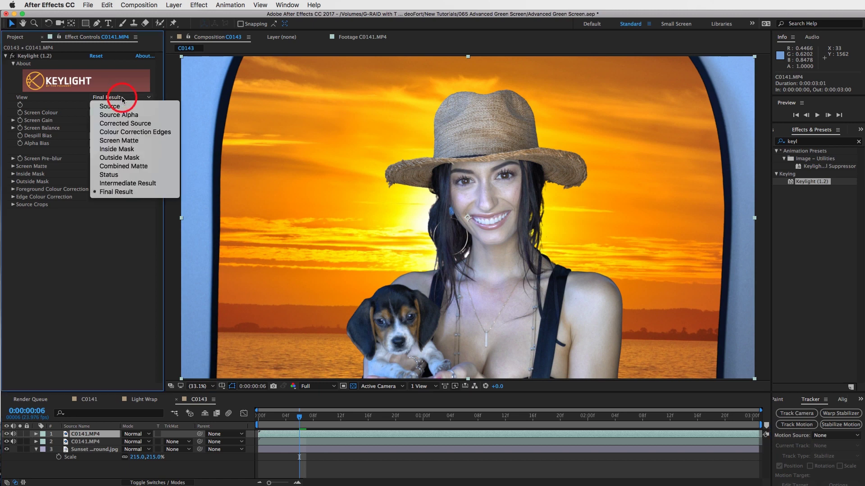
pyautogui.click(127, 141)
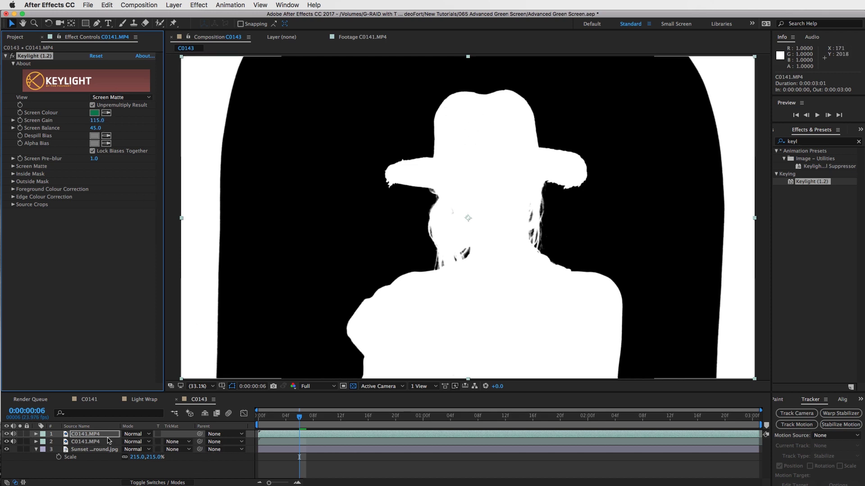
# Rename the upper footage layer as Screen Matte and the lower footage layer as Original Clip.
pyautogui.click(87, 435)
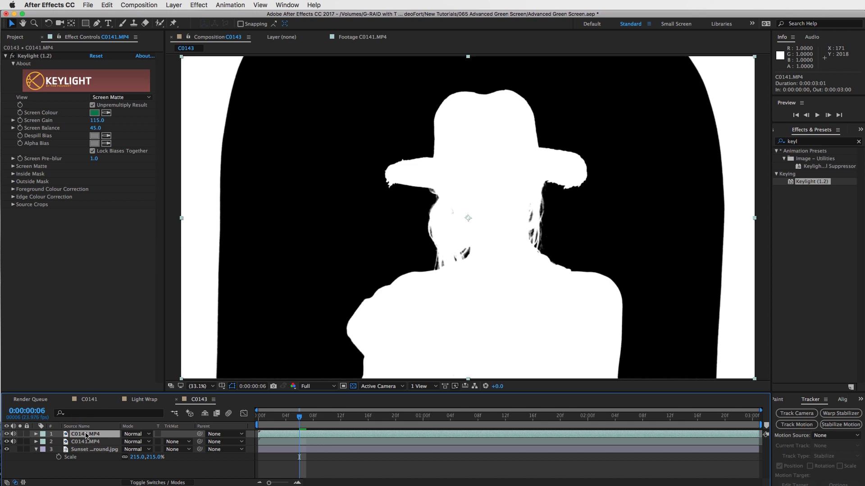
pyautogui.press('Return')
pyautogui.write('Screen Ma')
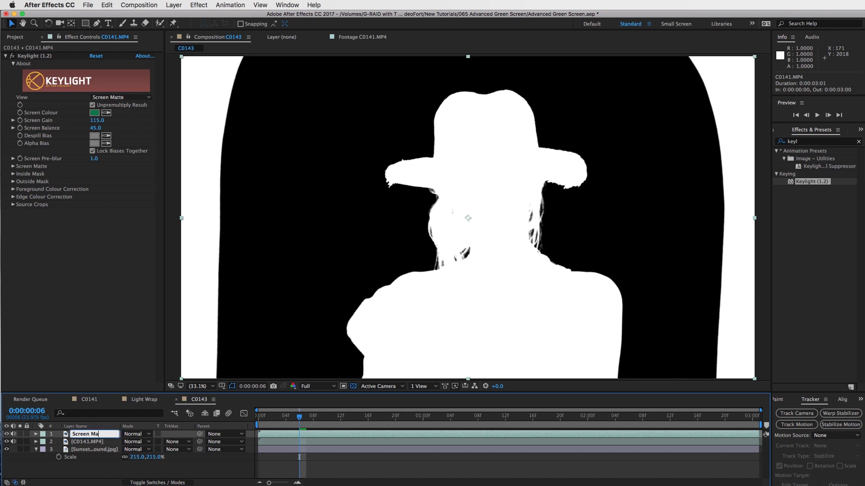
pyautogui.write('tte')
pyautogui.click(83, 443)
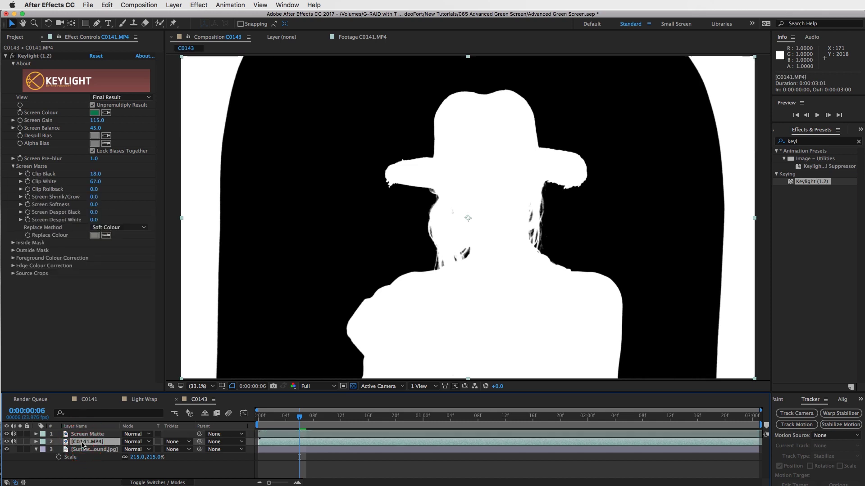
pyautogui.press('Return')
pyautogui.write('Original Clip')
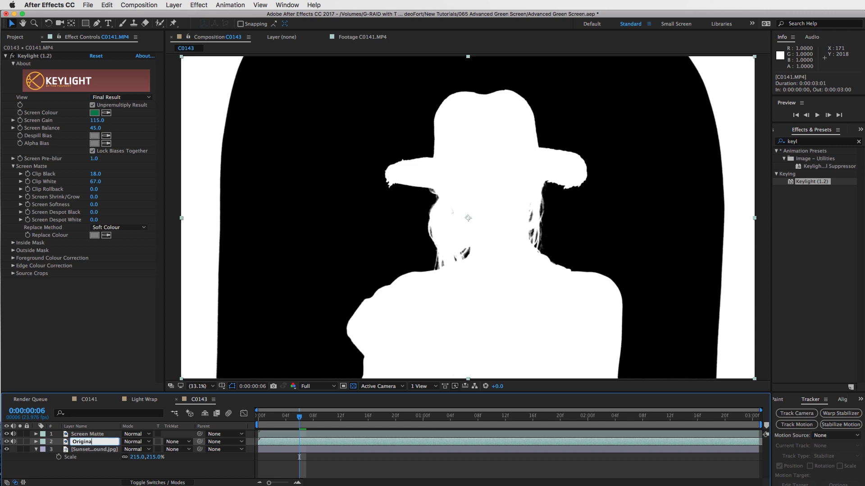
# Set the Original Clip layer's track matte to Luma Matte "Screen Matte".
pyautogui.click(88, 442)
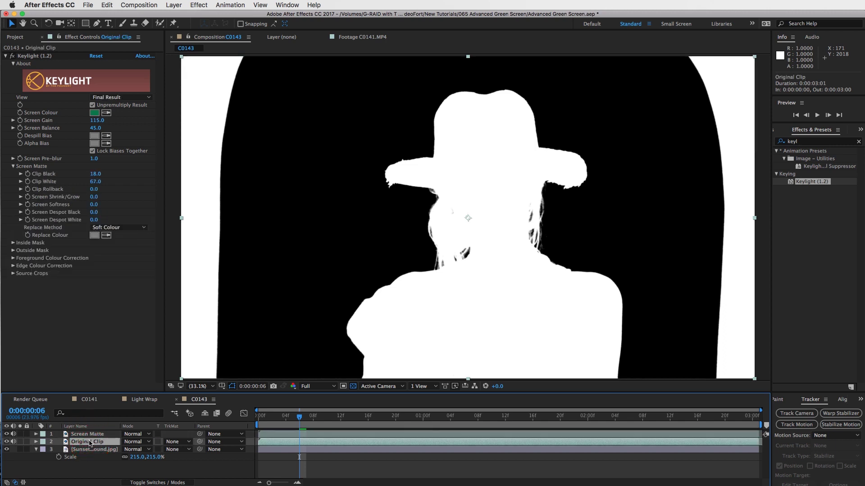
pyautogui.click(187, 445)
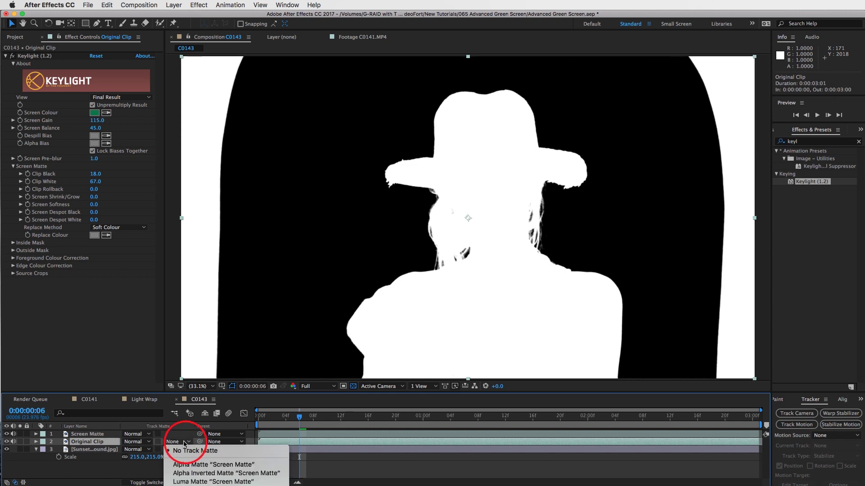
pyautogui.click(187, 482)
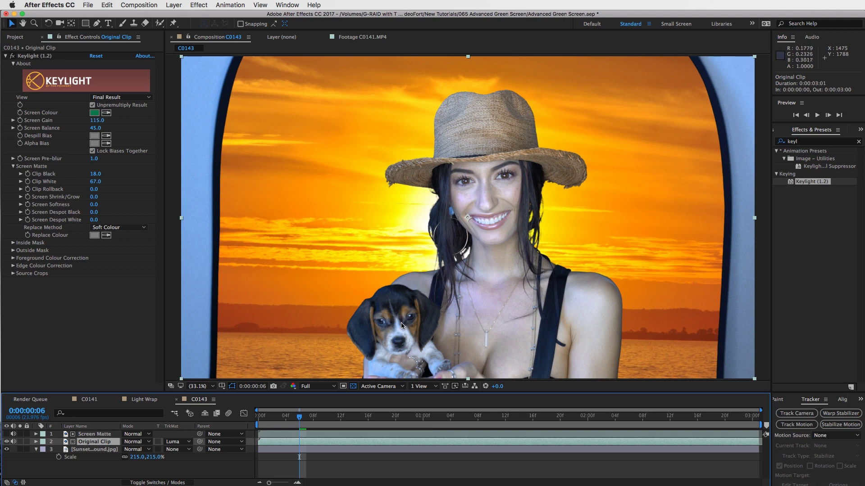
# Clear the effects search and expand the Screen Matte settings in the Screen Matte layer's Keylight effect.
pyautogui.click(92, 436)
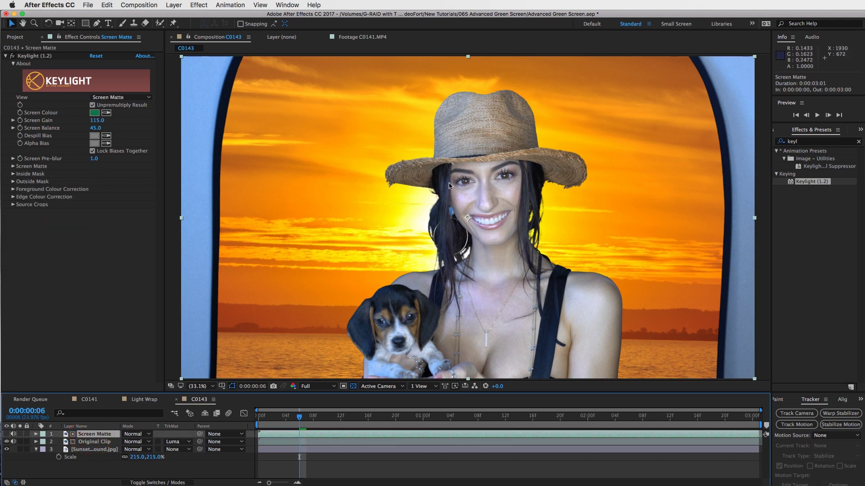
pyautogui.click(857, 141)
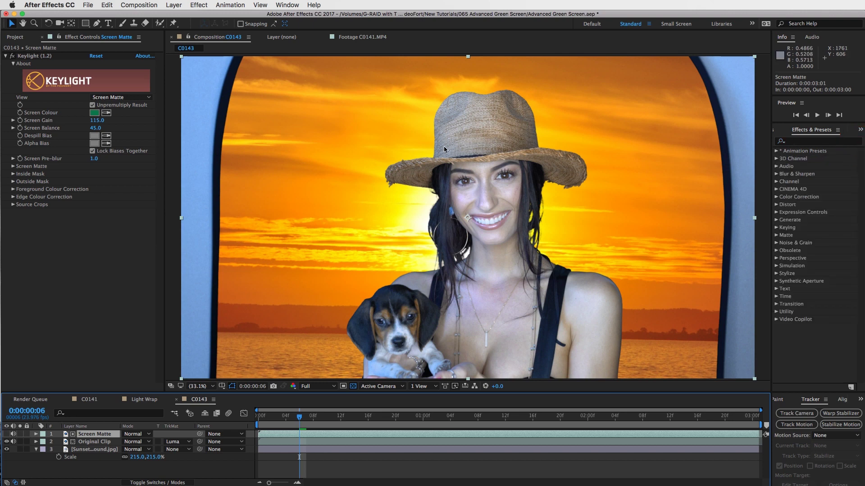
pyautogui.click(95, 435)
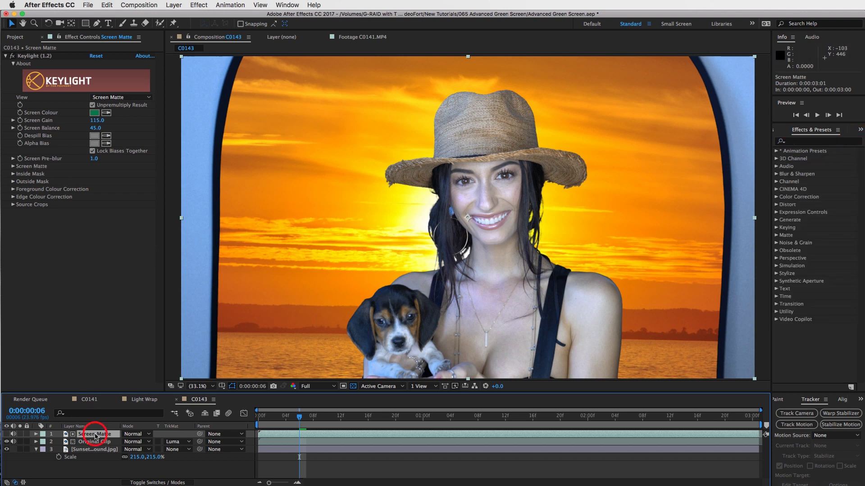
pyautogui.click(13, 167)
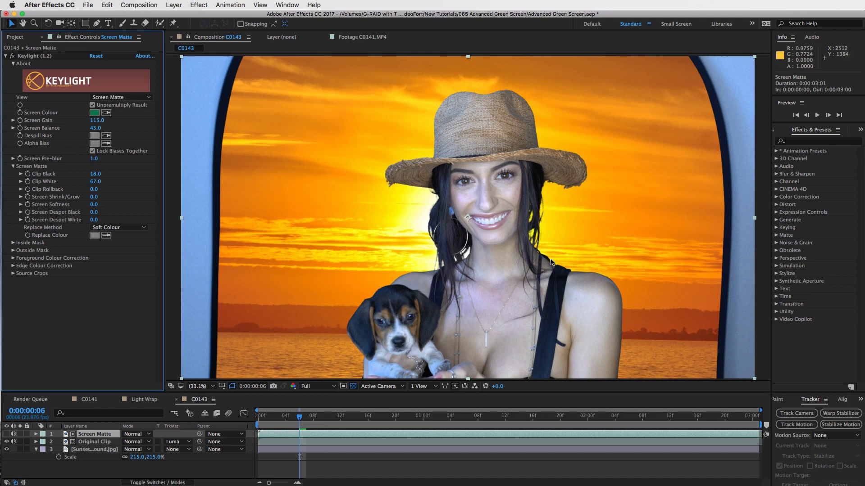
# Examine the keyed edges around the hair, shoulders and hat brim at 100% magnification.
pyautogui.scroll(4, 557, 192)
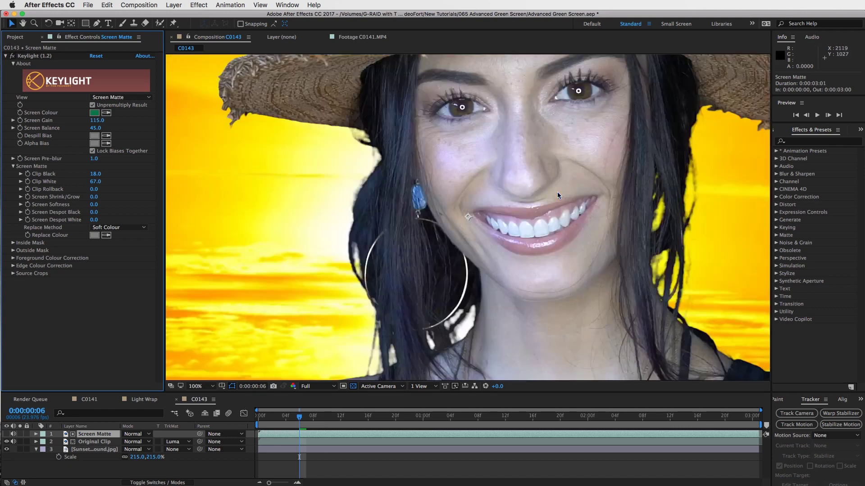
pyautogui.scroll(-1, 555, 193)
pyautogui.press('h')
pyautogui.moveTo(380, 242); pyautogui.dragTo(315, 153)
pyautogui.moveTo(643, 166); pyautogui.dragTo(643, 252)
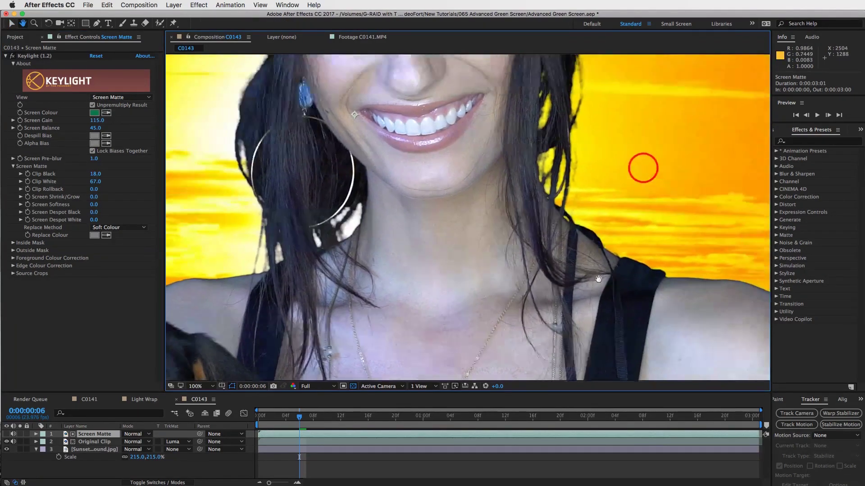
pyautogui.moveTo(522, 146); pyautogui.dragTo(498, 342)
pyautogui.press('v')
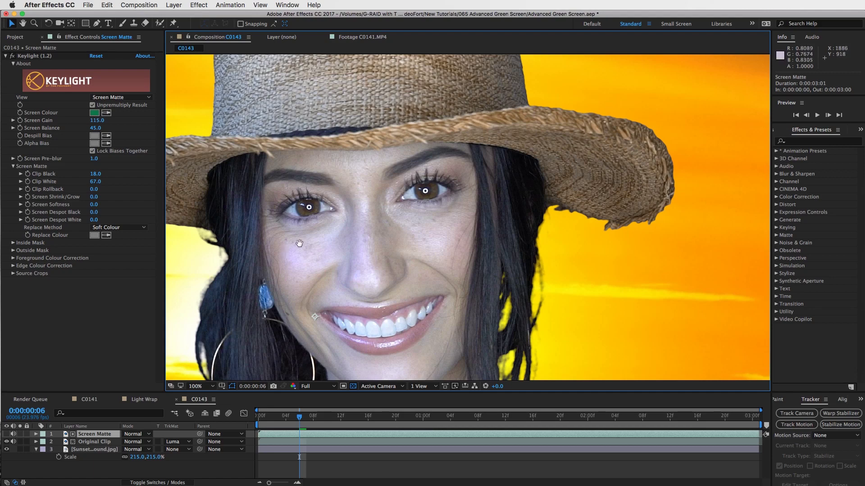
pyautogui.press('h')
pyautogui.moveTo(299, 241); pyautogui.dragTo(422, 191)
pyautogui.press('v')
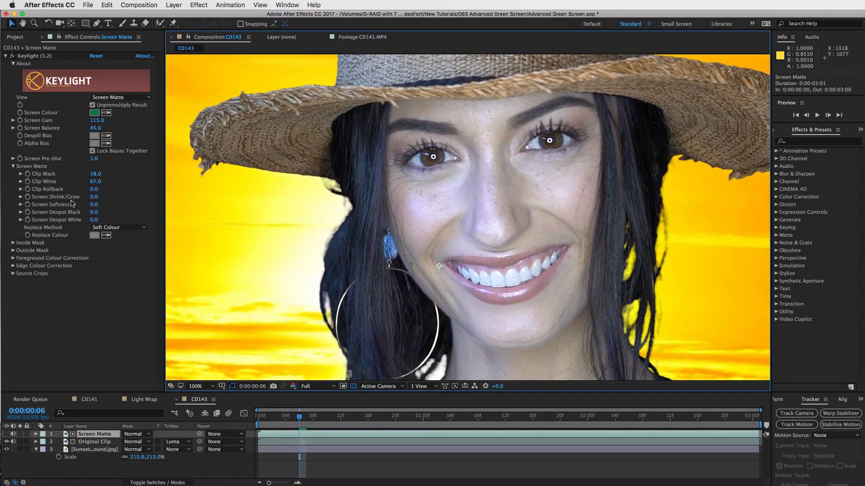
# Set Screen Shrink/Grow to -2 in the Screen Matte layer's Keylight effect.
pyautogui.click(93, 199)
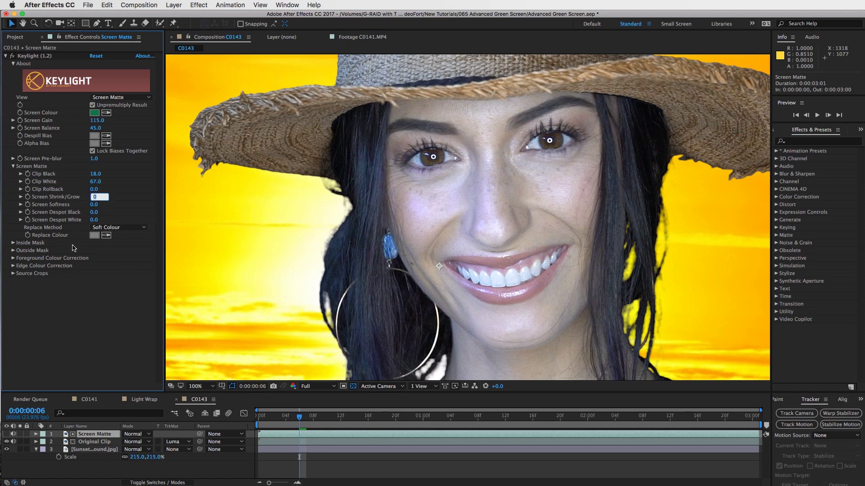
pyautogui.write('-2')
pyautogui.press('Return')
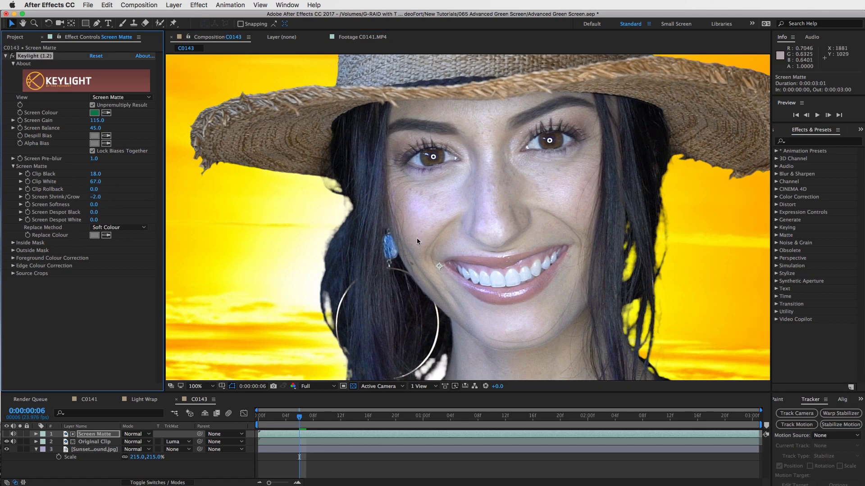
# Try Screen Shrink/Grow values of -3 and -2 in the Screen Matte layer's Keylight effect.
pyautogui.click(94, 197)
pyautogui.write('-3')
pyautogui.press('Return')
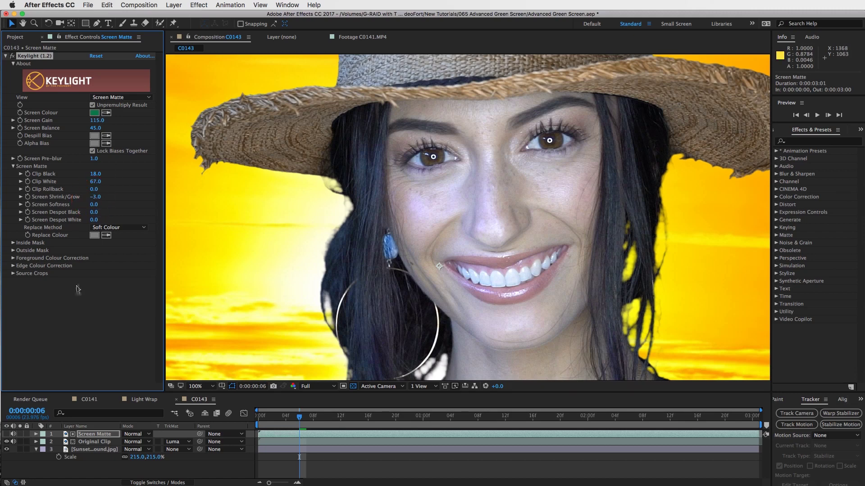
pyautogui.click(95, 197)
pyautogui.press('Return')
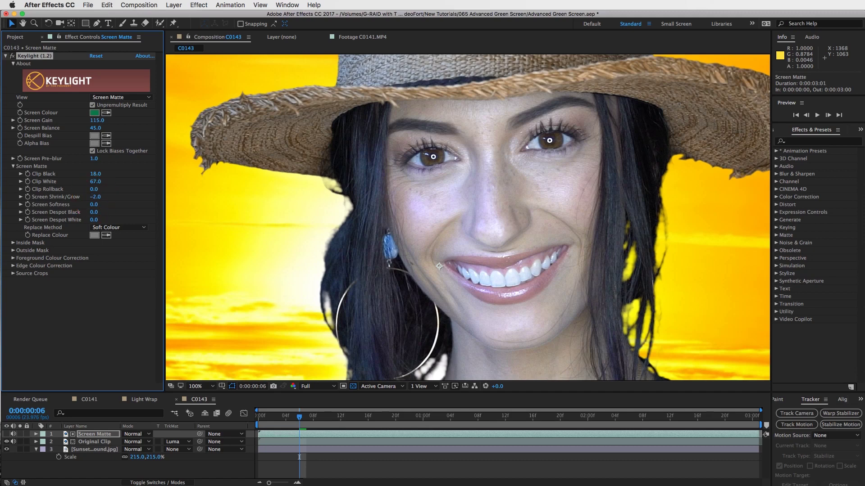
# Set Screen Shrink/Grow to -1 in the Screen Matte layer's Keylight effect and fit the composition in the viewer.
pyautogui.click(96, 198)
pyautogui.write('-1')
pyautogui.press('Return')
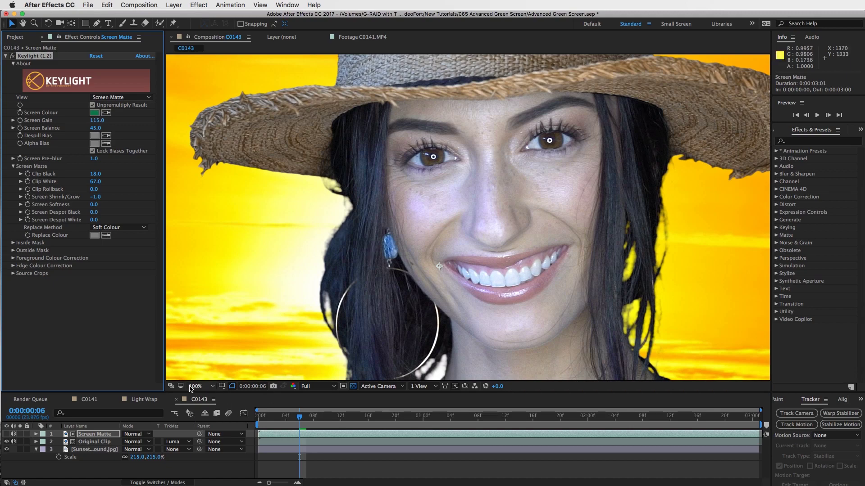
pyautogui.click(194, 386)
pyautogui.click(212, 399)
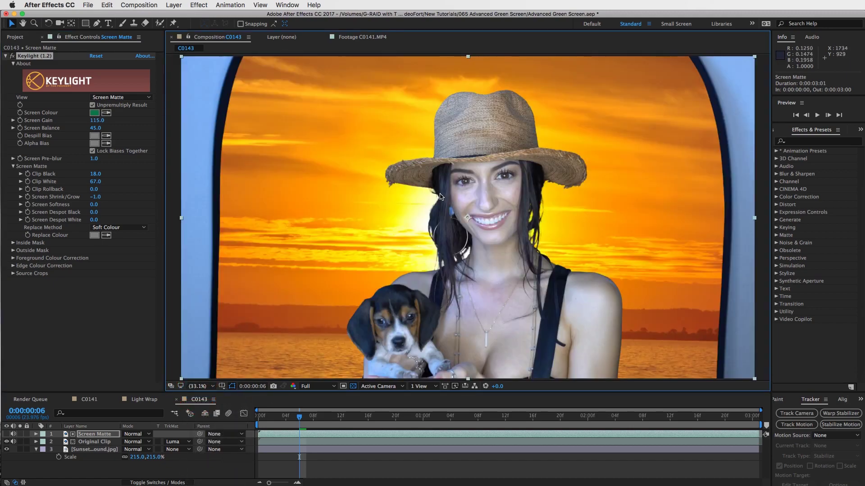
# Compare the Original Clip layer with its Keylight effect disabled and enabled.
pyautogui.click(97, 443)
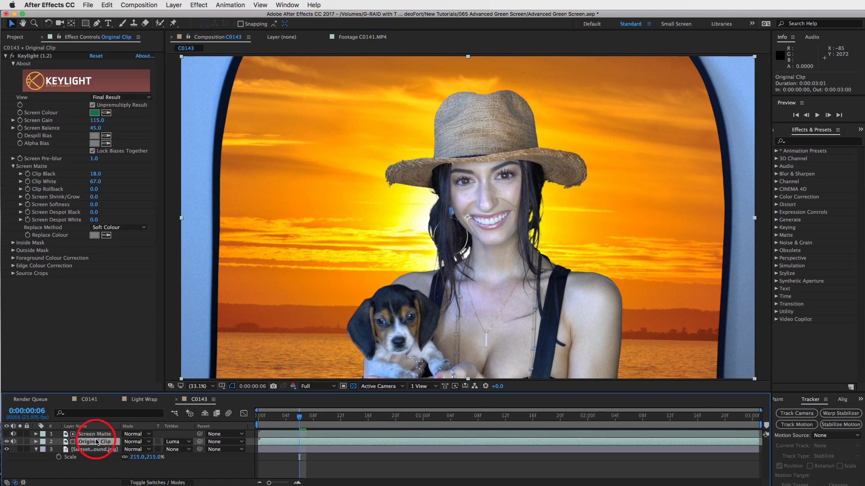
pyautogui.click(12, 57)
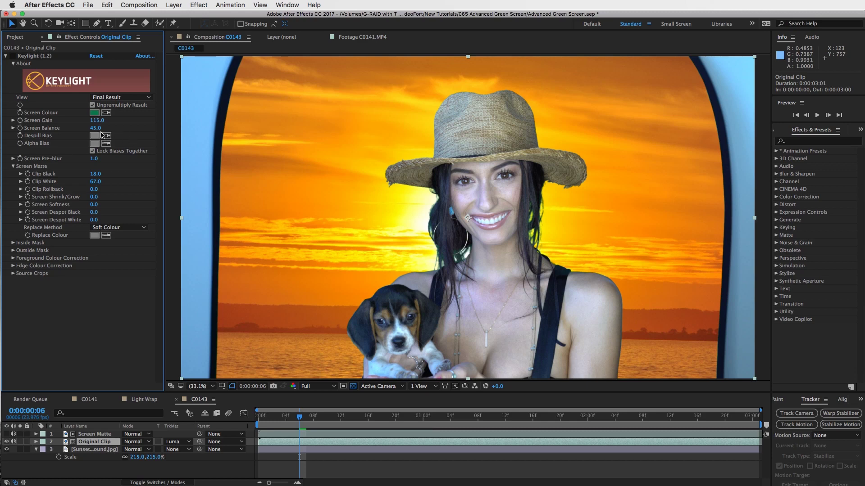
pyautogui.click(13, 58)
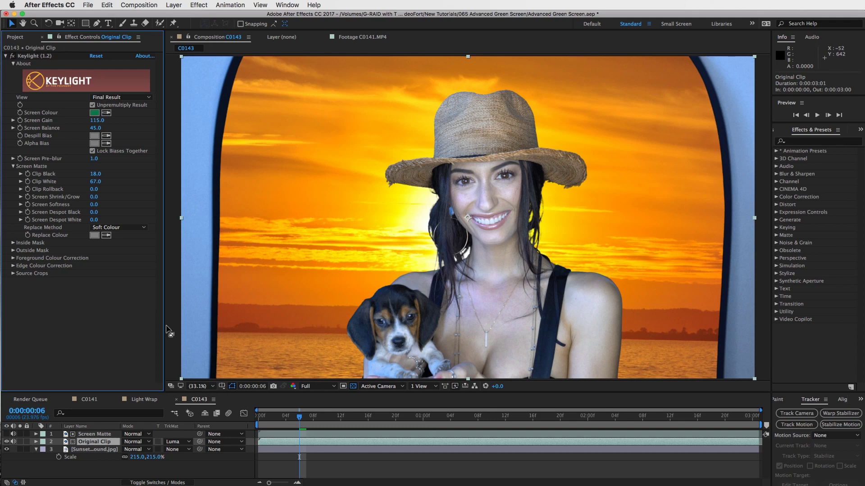
# Add the Lumetri Color effect to the Original Clip layer, placed below Keylight.
pyautogui.click(299, 430)
pyautogui.click(288, 442)
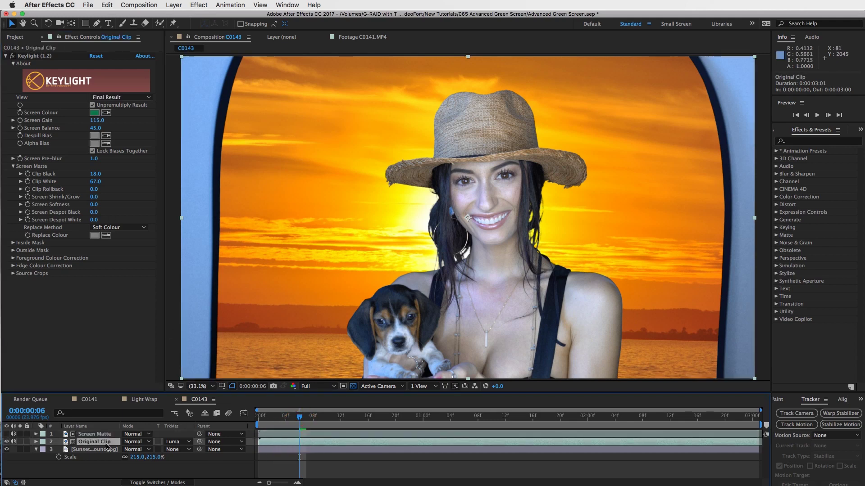
pyautogui.click(811, 141)
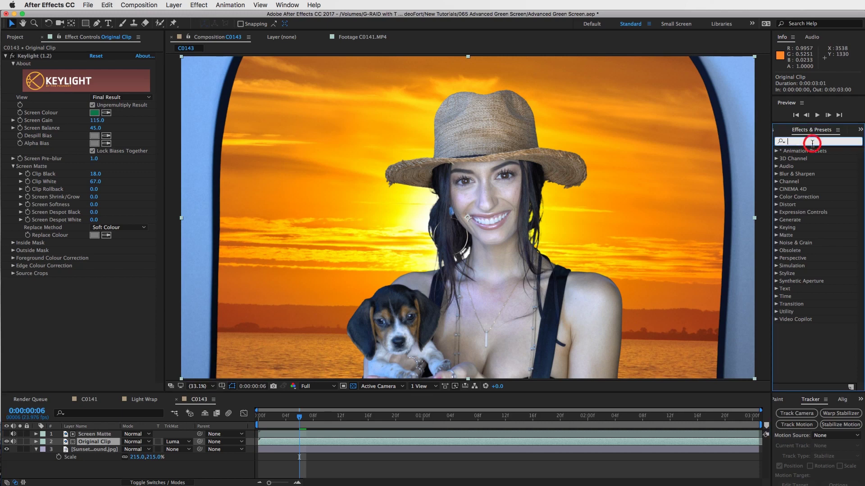
pyautogui.write('Lum')
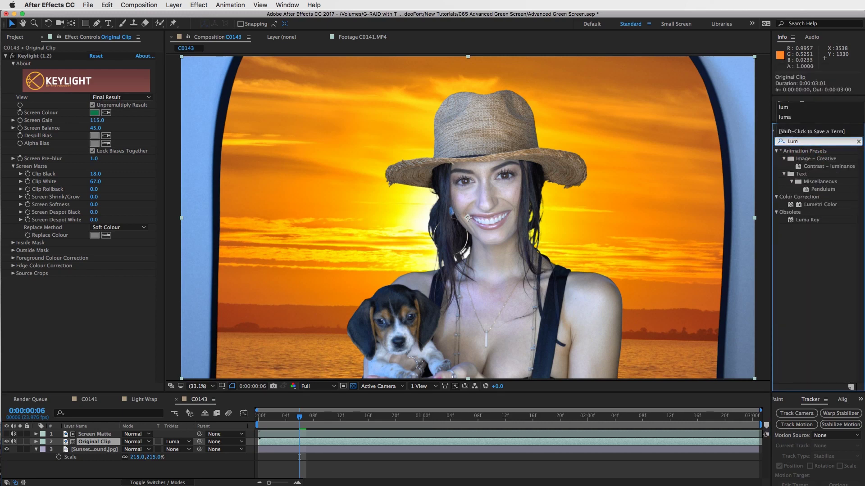
pyautogui.moveTo(834, 207); pyautogui.dragTo(79, 300)
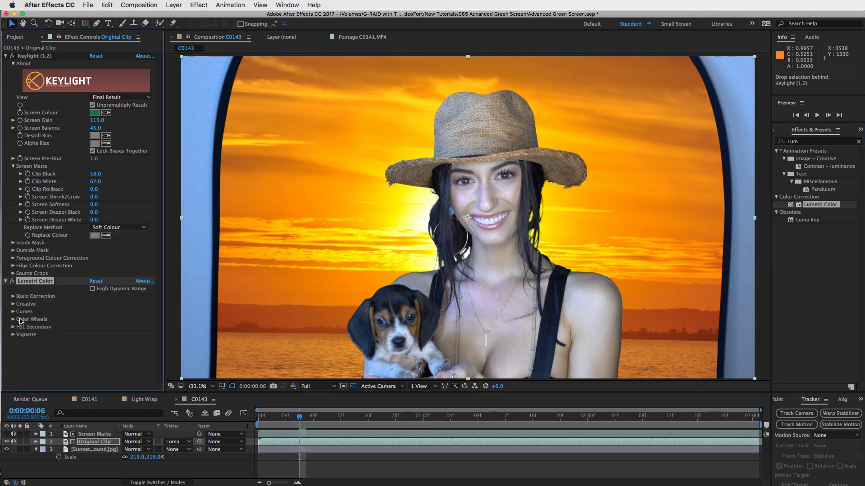
# Shift Lumetri Color's Shadow Tint and Highlight Tint slightly toward warm orange in the Creative split toning settings.
pyautogui.click(13, 297)
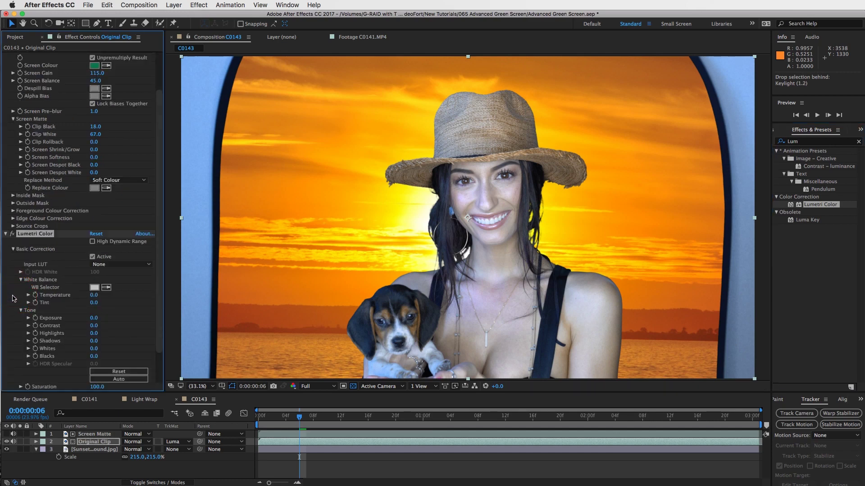
pyautogui.click(14, 249)
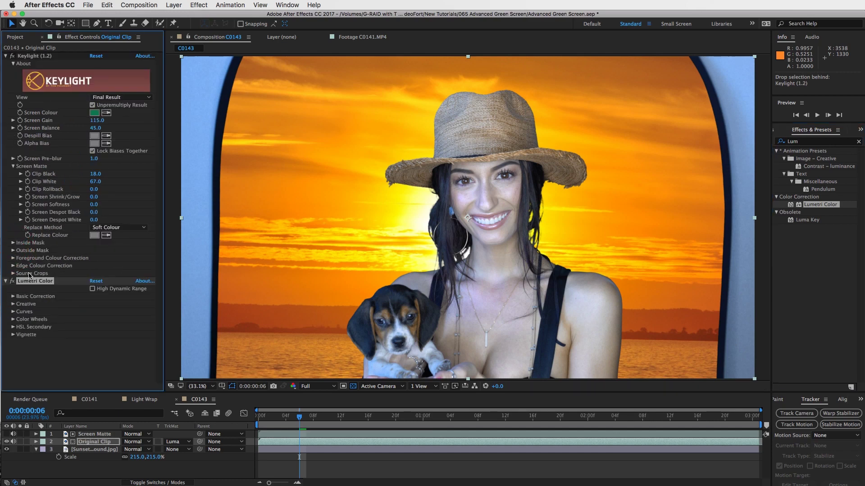
pyautogui.click(13, 304)
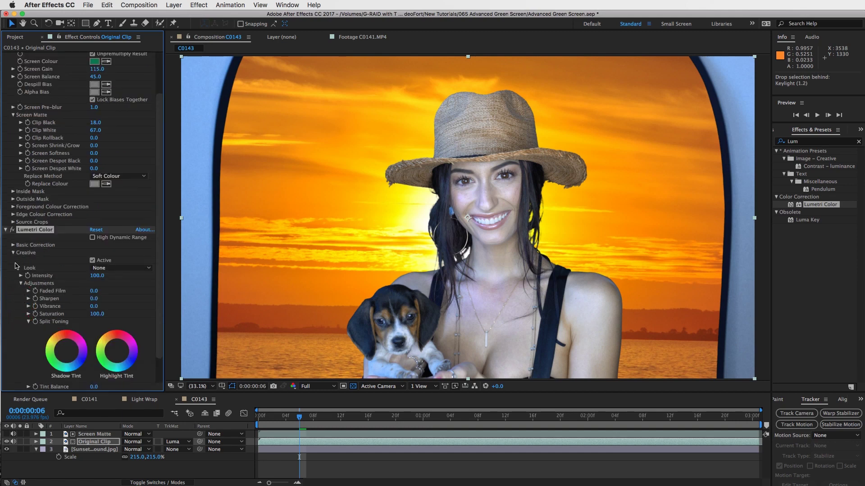
pyautogui.scroll(-3, 154, 291)
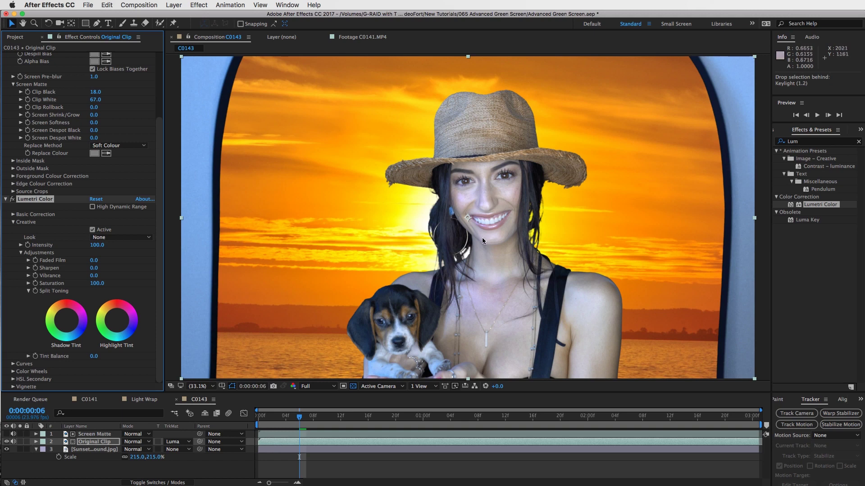
pyautogui.click(67, 322)
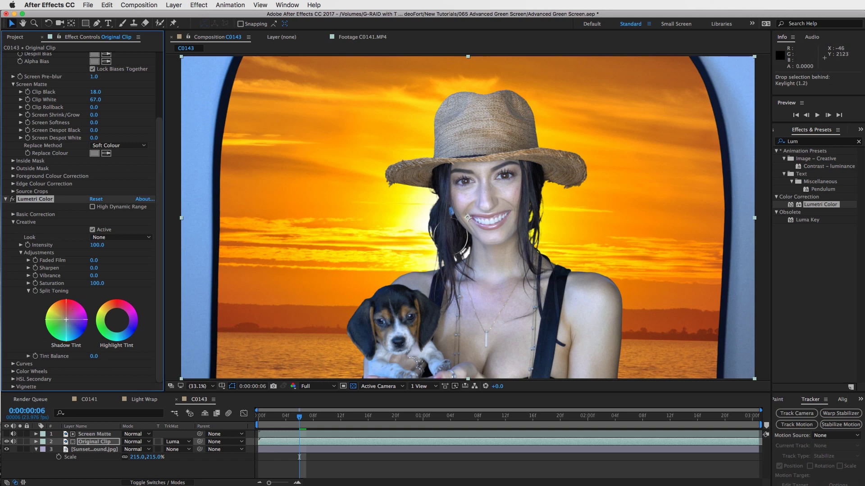
pyautogui.moveTo(66, 319); pyautogui.dragTo(63, 315)
pyautogui.click(118, 322)
pyautogui.moveTo(116, 320); pyautogui.dragTo(114, 317)
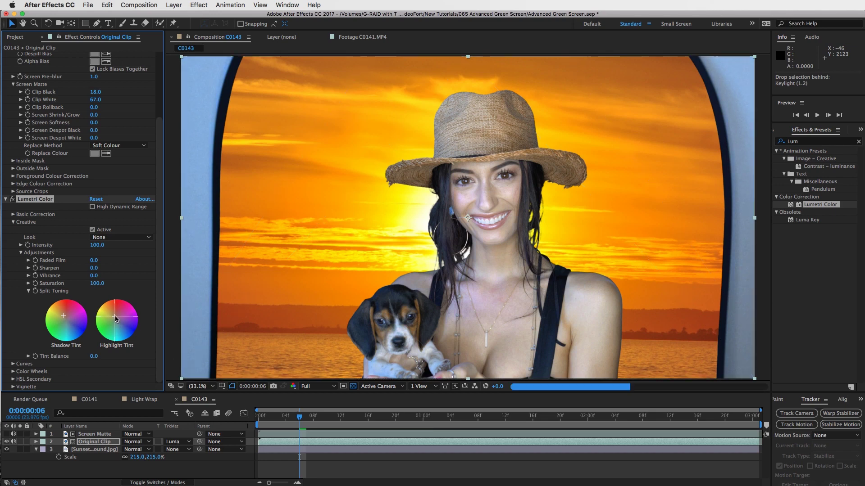
pyautogui.moveTo(116, 319); pyautogui.dragTo(114, 316)
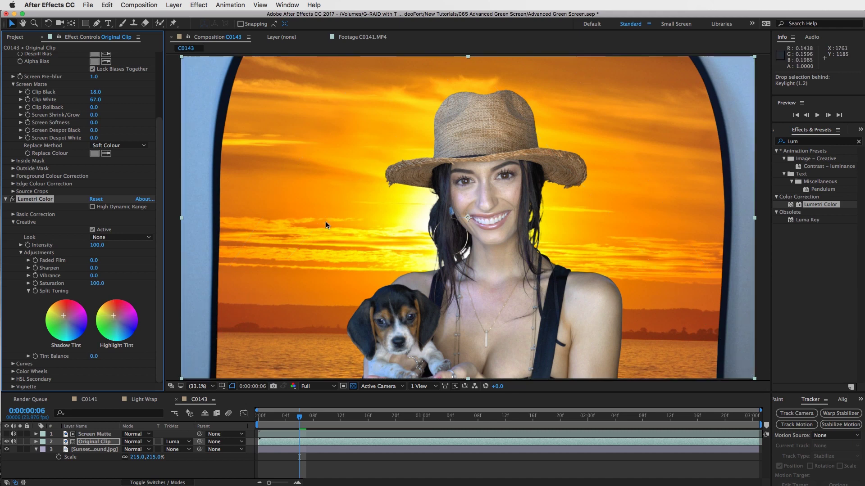
# Compare the Original Clip layer with the Lumetri Color effect disabled and enabled.
pyautogui.click(12, 199)
pyautogui.click(12, 199)
pyautogui.click(351, 444)
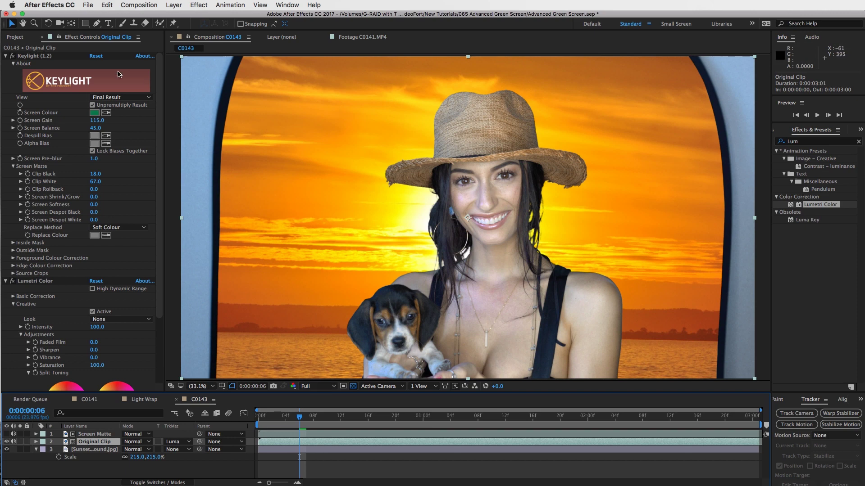
# Draw an eight-point Pen tool garbage mask on the Original Clip layer around the woman and puppy, excluding the screen's edges.
pyautogui.press(',')
pyautogui.press(',')
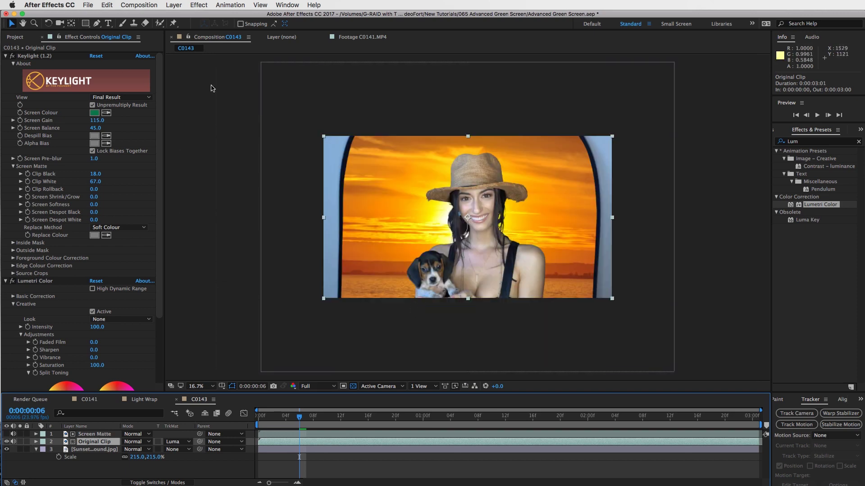
pyautogui.click(96, 23)
pyautogui.click(285, 443)
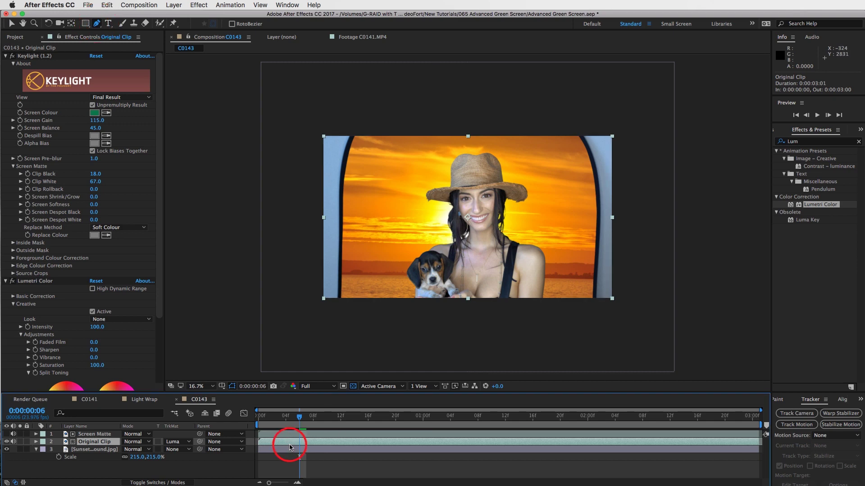
pyautogui.click(370, 306)
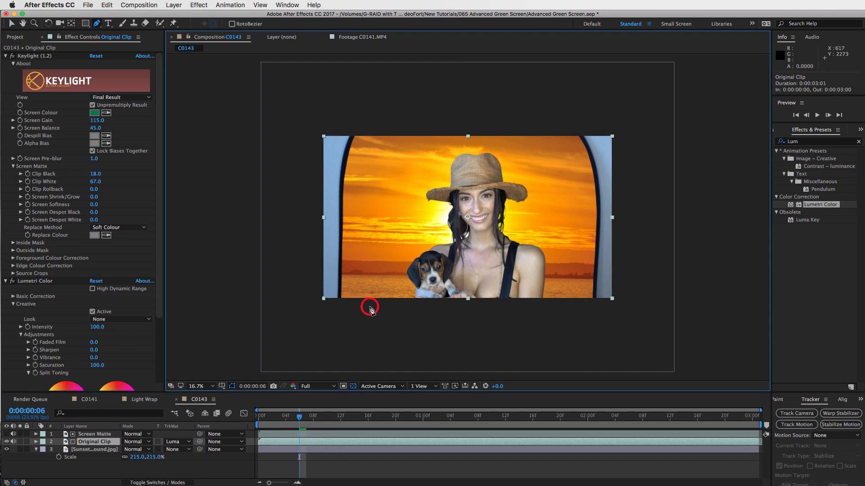
pyautogui.click(379, 213)
pyautogui.click(406, 157)
pyautogui.click(470, 142)
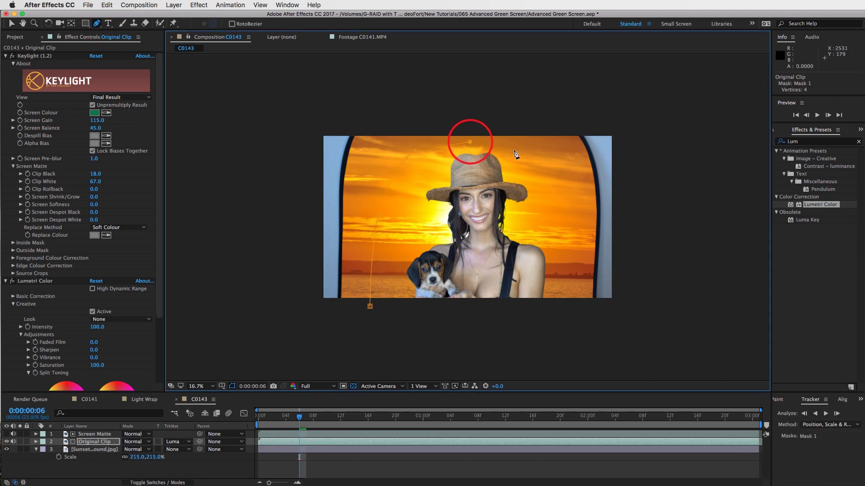
pyautogui.click(514, 150)
pyautogui.click(557, 163)
pyautogui.click(569, 196)
pyautogui.click(567, 311)
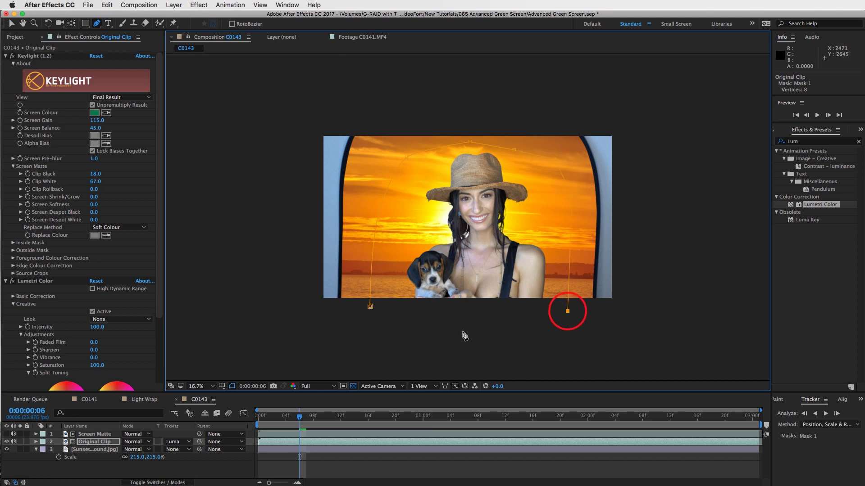
pyautogui.click(370, 307)
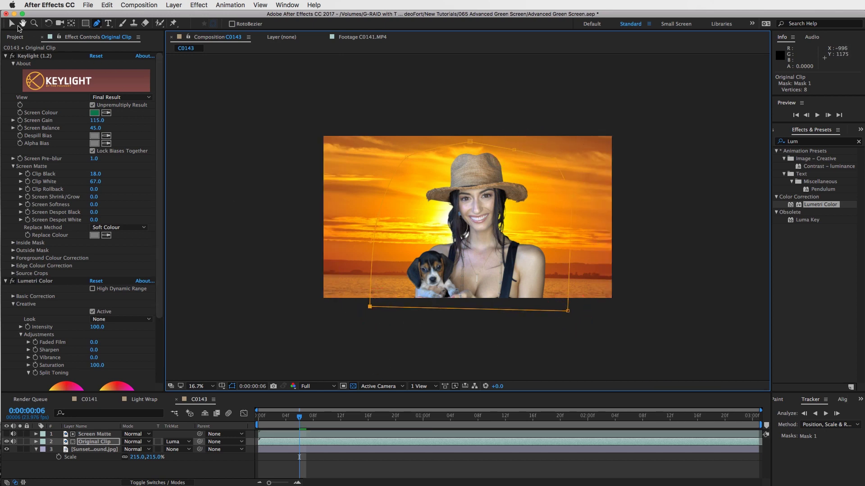
pyautogui.click(11, 24)
pyautogui.click(203, 390)
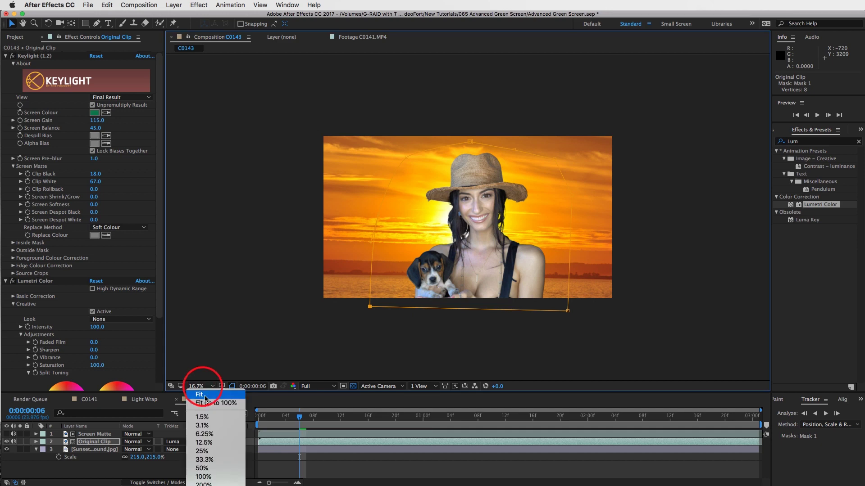
pyautogui.click(205, 478)
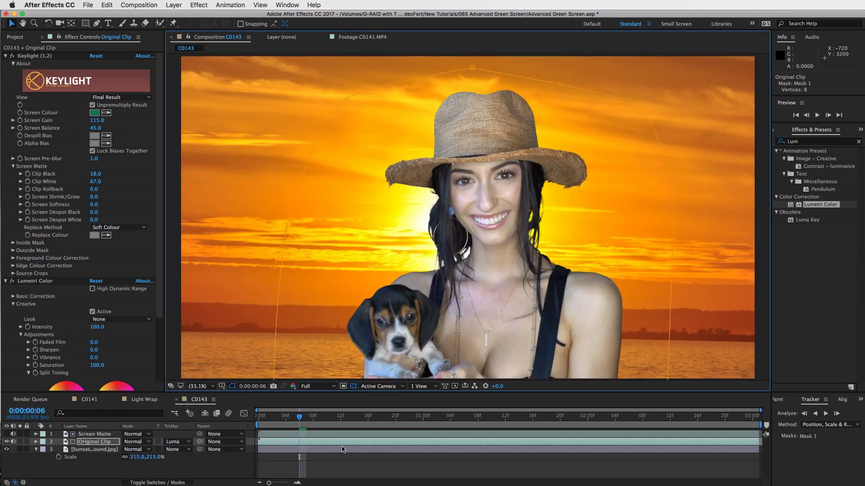
pyautogui.click(363, 472)
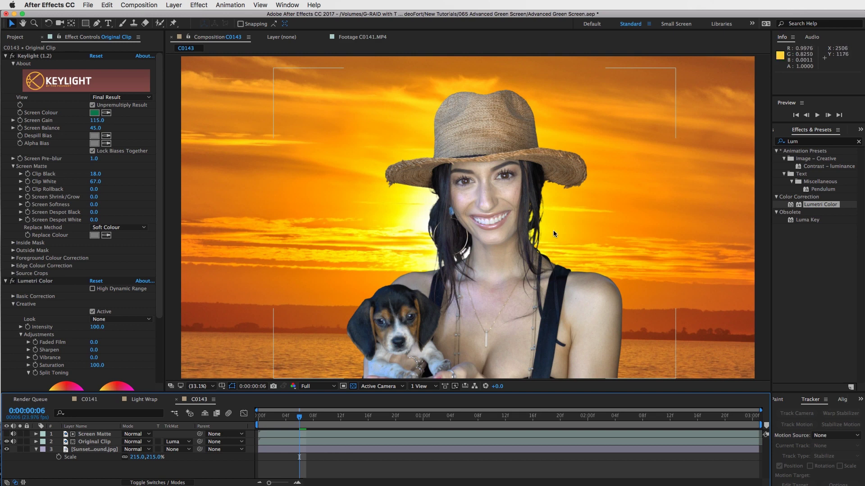
# Duplicate the Screen Matte layer twice.
pyautogui.click(285, 434)
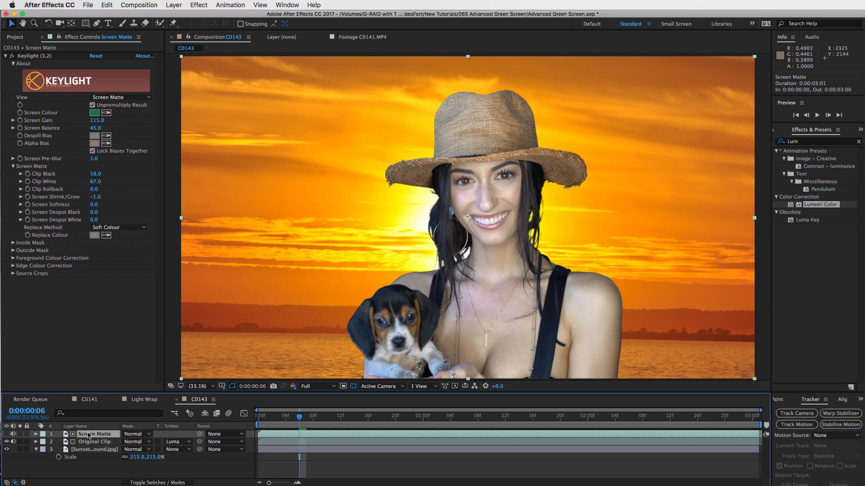
pyautogui.press('super+d')
pyautogui.press('super+d')
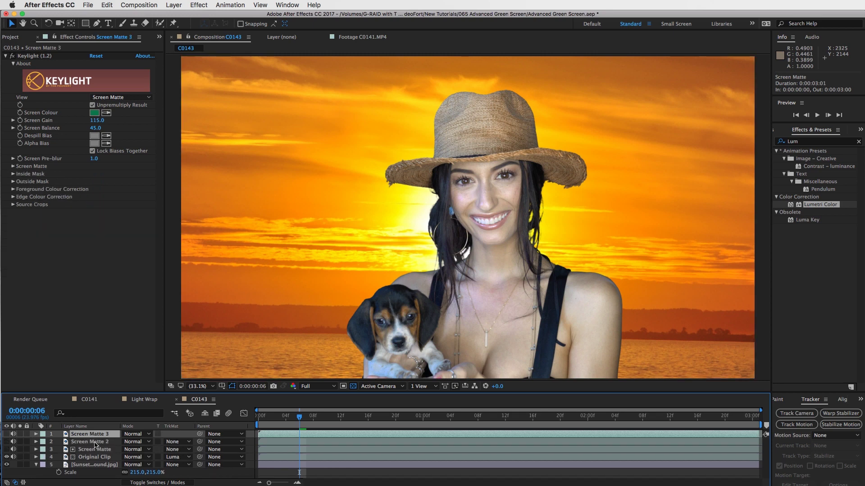
# Pre-compose the Screen Matte 2 and Screen Matte 3 layers as "Light Wrap" and open that composition.
pyautogui.keyDown('shift'); pyautogui.click(90, 442); pyautogui.keyUp('shift')
pyautogui.click(172, 5)
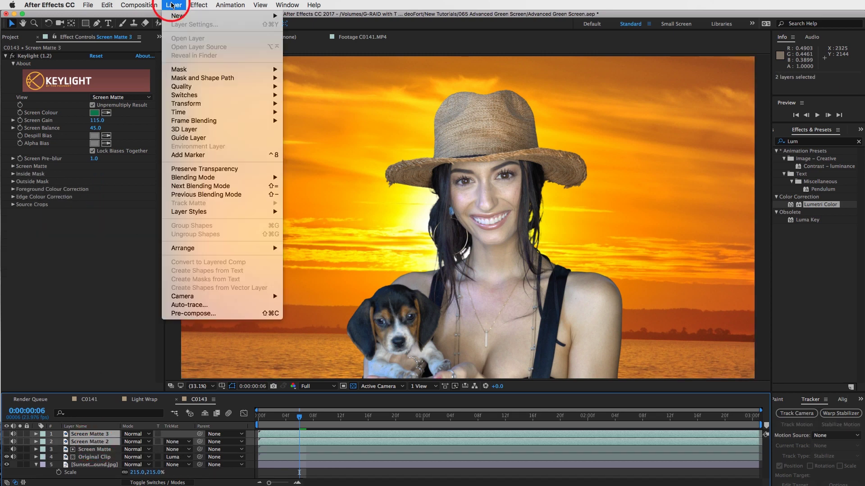
pyautogui.click(226, 314)
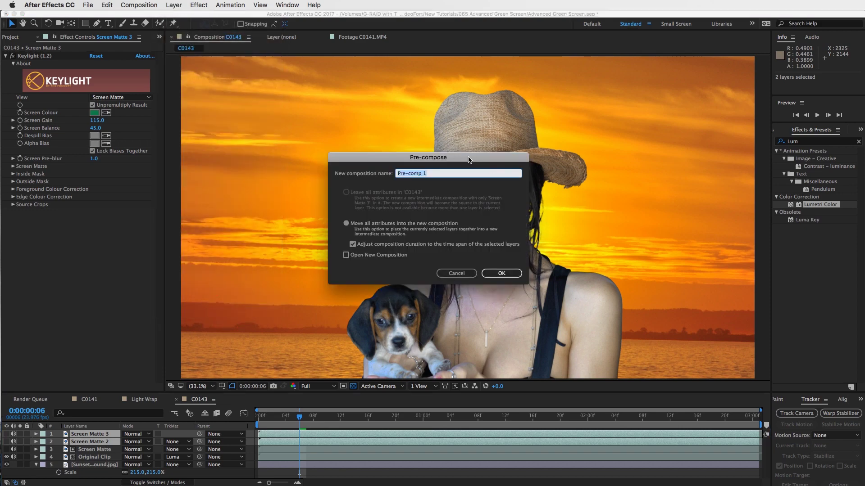
pyautogui.moveTo(468, 159); pyautogui.dragTo(645, 132)
pyautogui.write('Light Wrap')
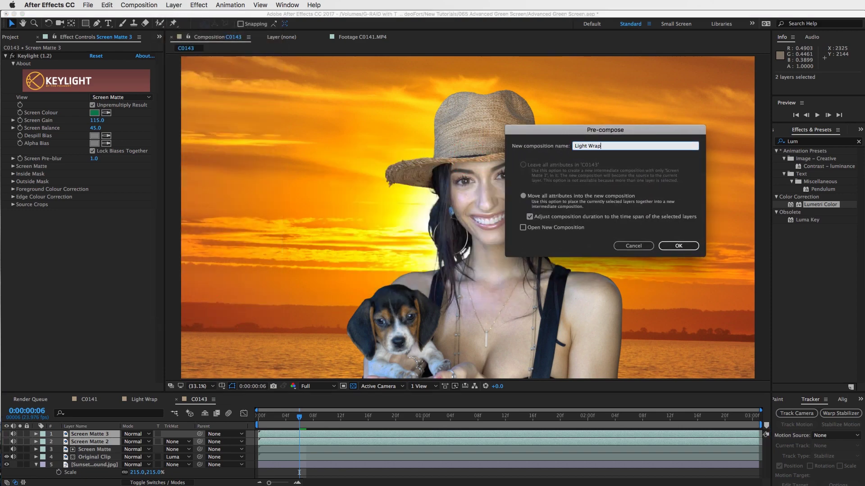
pyautogui.press('Return')
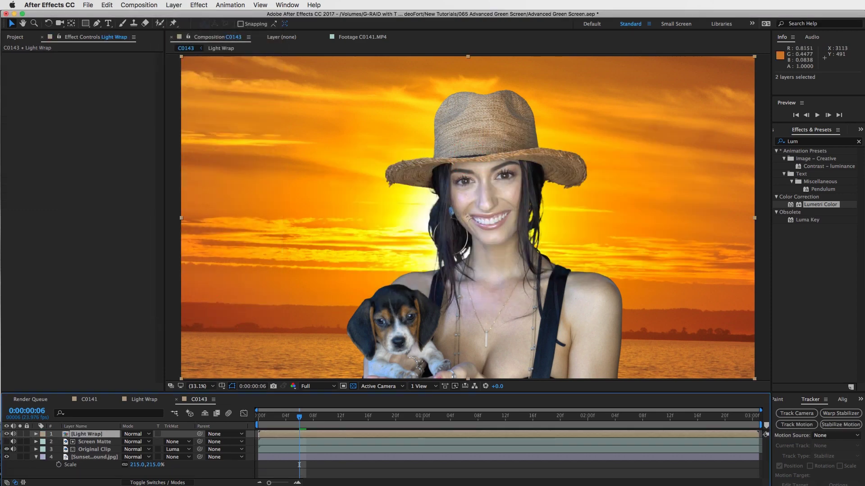
pyautogui.doubleClick(90, 436)
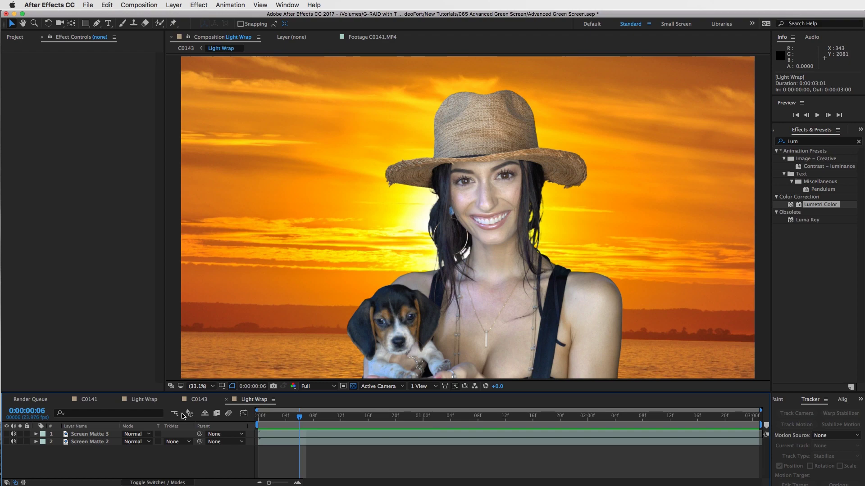
# Go to frame 0:00:00:04 and turn on the visibility of the Screen Matte 3 and Screen Matte 2 layers.
pyautogui.click(90, 434)
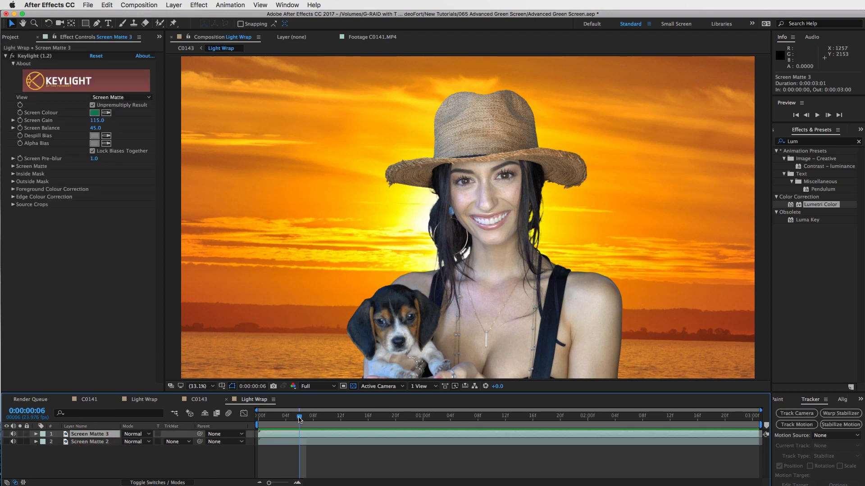
pyautogui.moveTo(299, 417); pyautogui.dragTo(285, 417)
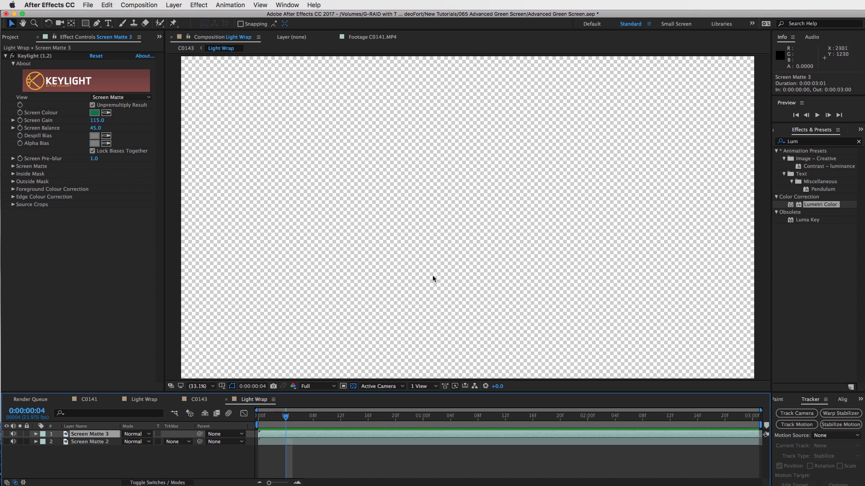
pyautogui.click(90, 441)
pyautogui.click(90, 434)
pyautogui.moveTo(6, 434); pyautogui.dragTo(7, 442)
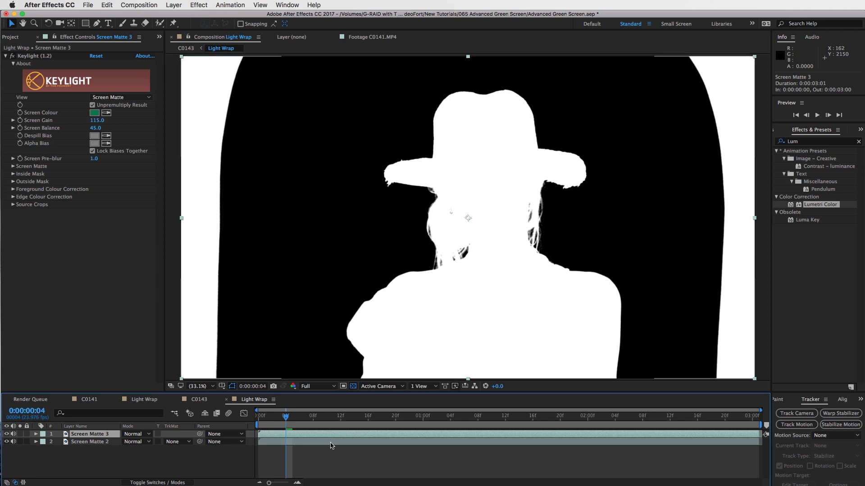
# Find the Invert effect and apply it to the Screen Matte 3 layer after Keylight.
pyautogui.click(332, 442)
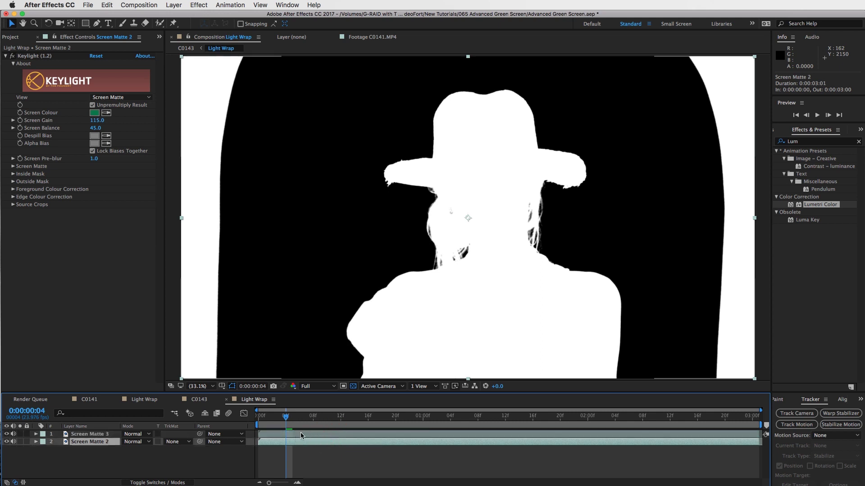
pyautogui.click(301, 433)
pyautogui.click(301, 432)
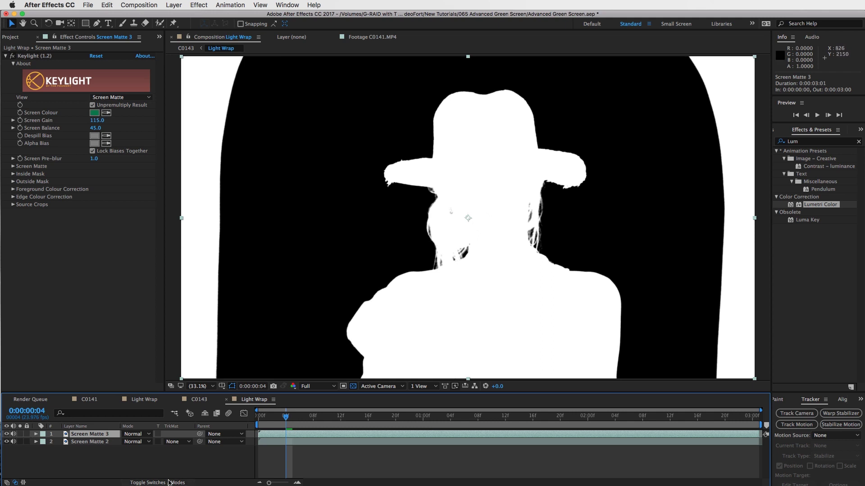
pyautogui.click(858, 142)
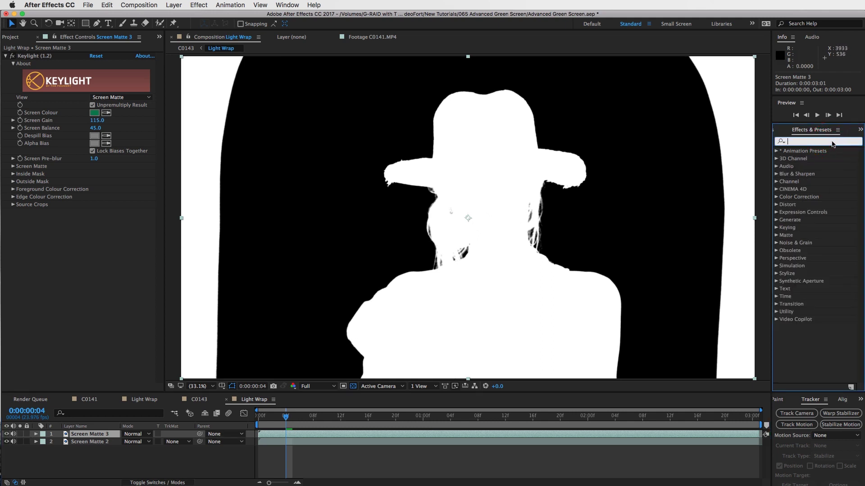
pyautogui.click(833, 142)
pyautogui.write('invert')
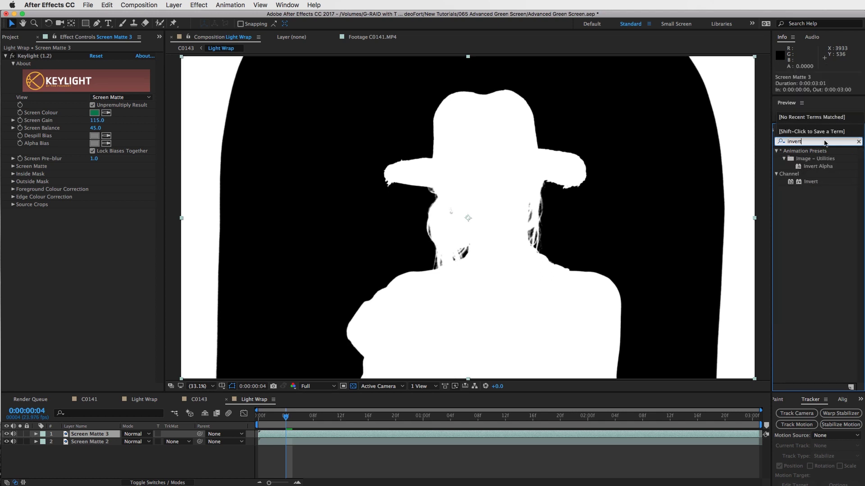
pyautogui.moveTo(813, 183); pyautogui.dragTo(66, 276)
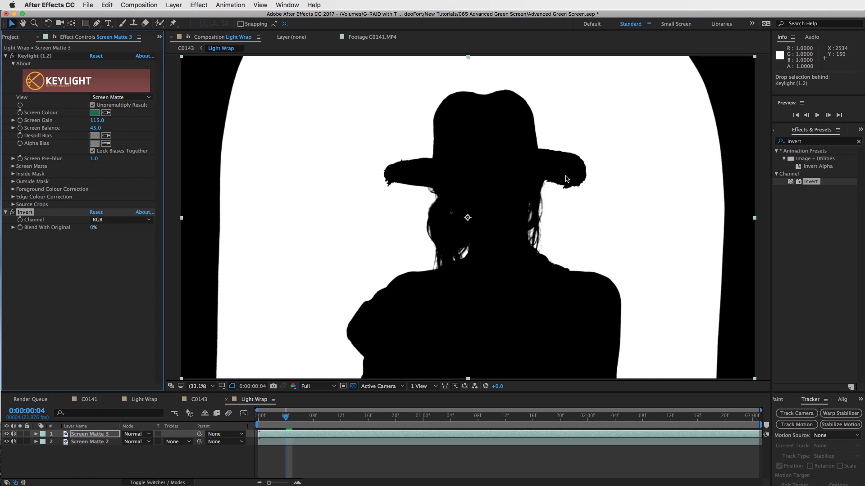
# Find Fast Blur (Legacy) and apply it to the Screen Matte 3 layer after the Invert effect.
pyautogui.click(810, 143)
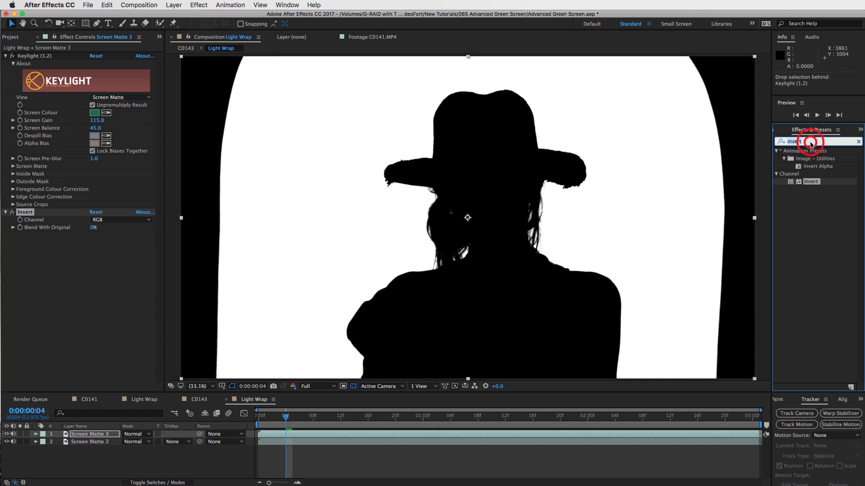
pyautogui.write('fast')
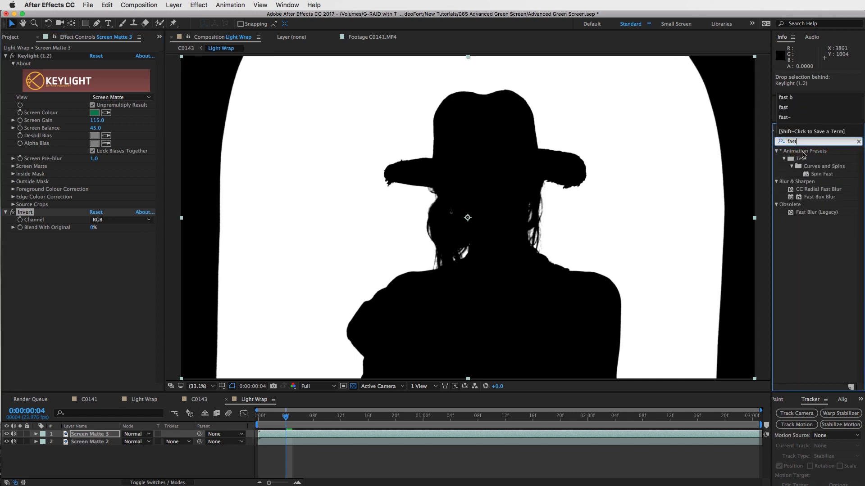
pyautogui.moveTo(813, 217); pyautogui.dragTo(81, 282)
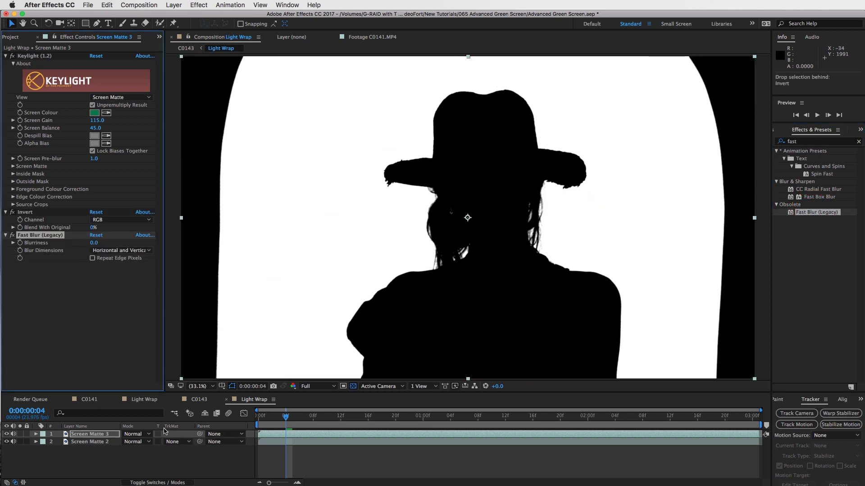
# Set the Screen Matte 2 layer's track matte to Luma Matte "Screen Matte 3" and turn off the transparency grid.
pyautogui.click(175, 442)
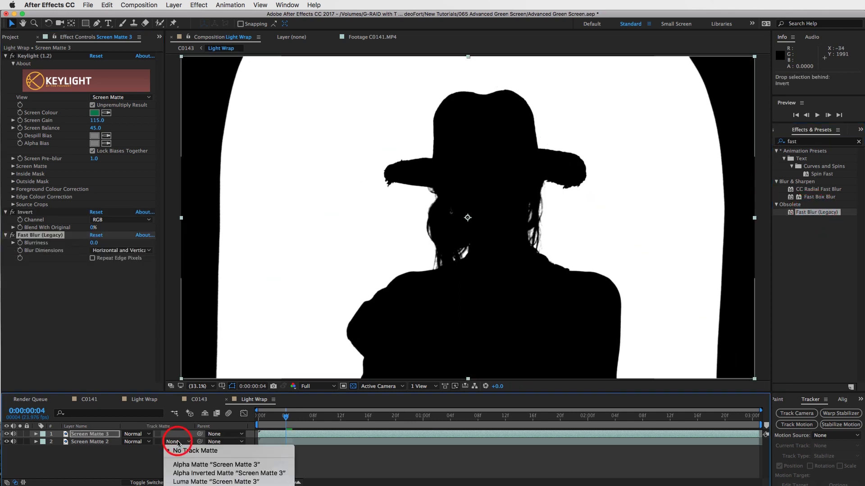
pyautogui.click(181, 482)
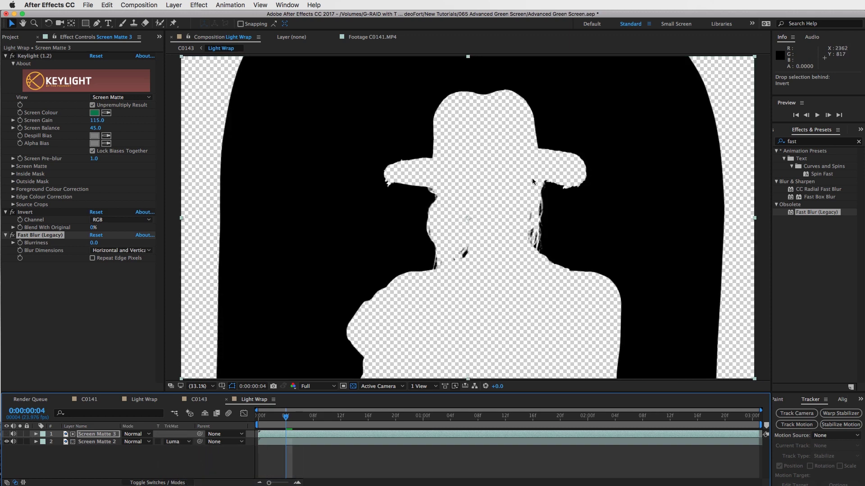
pyautogui.click(354, 387)
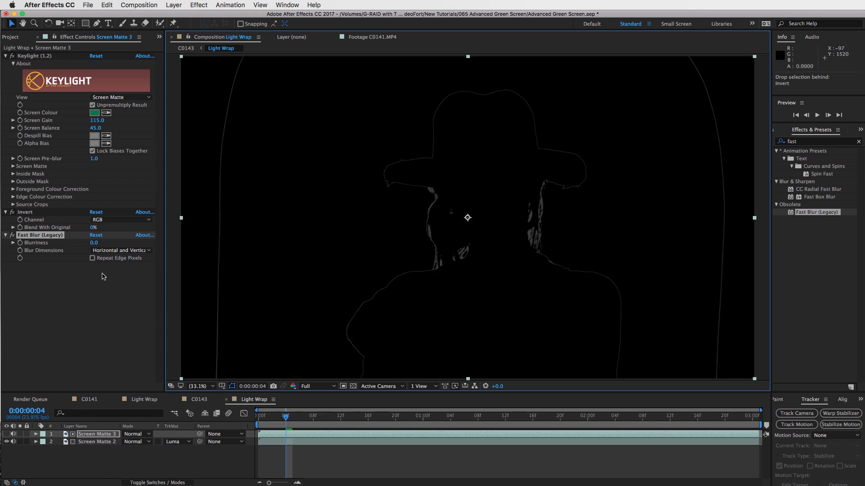
# Set the Fast Blur Blurriness on Screen Matte 3 to 25 and inspect the edge at 100% magnification.
pyautogui.click(95, 244)
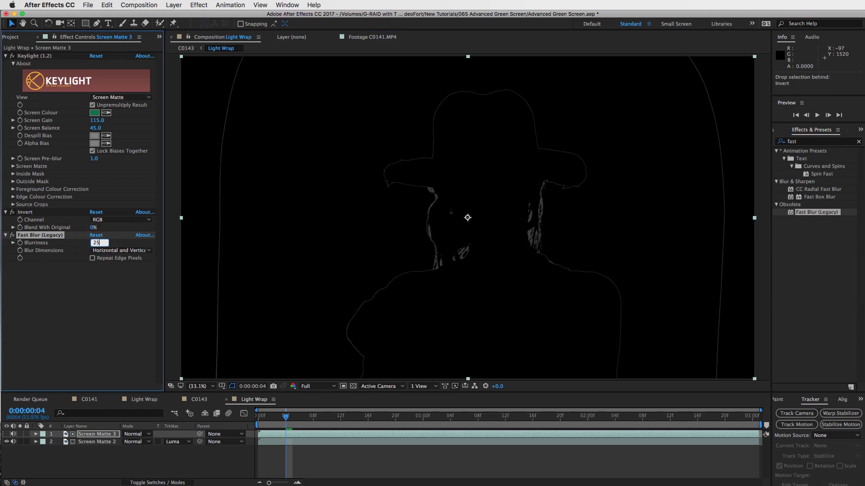
pyautogui.write('25')
pyautogui.press('Return')
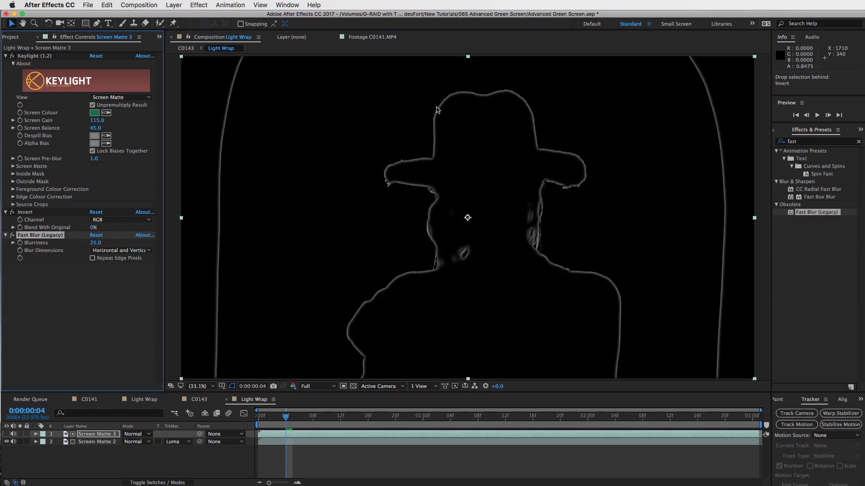
pyautogui.press('/')
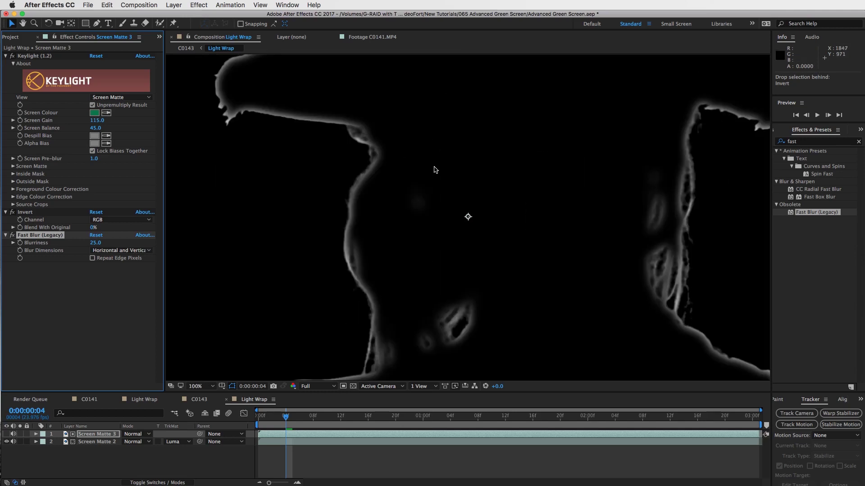
# Try a Fast Blur Blurriness of 91 and inspect the glow around the hat and hair edges.
pyautogui.moveTo(93, 243)
pyautogui.mouseDown()
pyautogui.moveTo(117, 249)
pyautogui.moveTo(103, 242)
pyautogui.mouseUp()
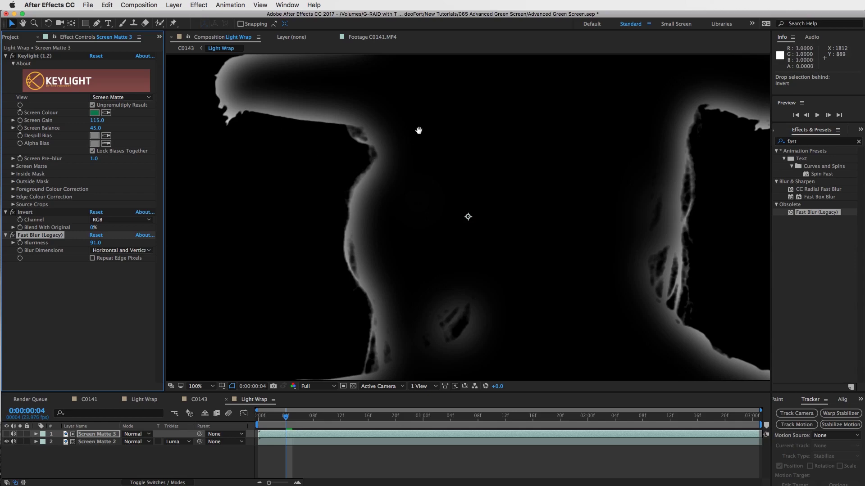
pyautogui.moveTo(418, 130); pyautogui.dragTo(468, 100)
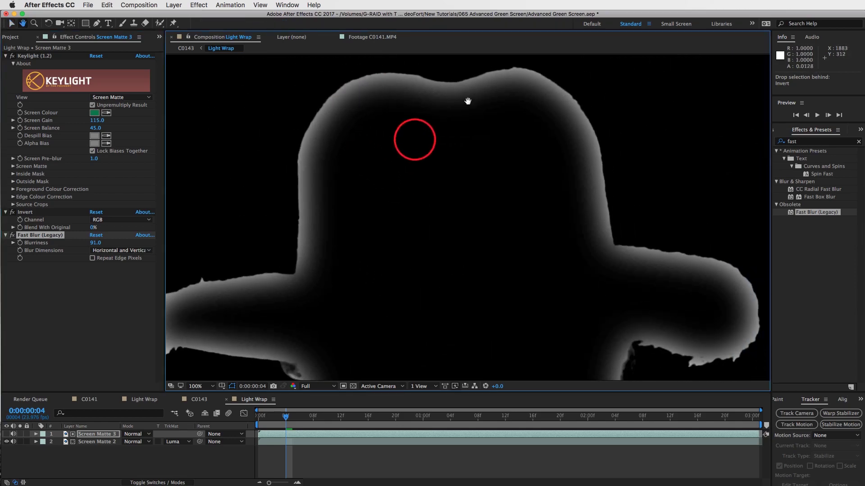
pyautogui.moveTo(600, 204); pyautogui.dragTo(550, 195)
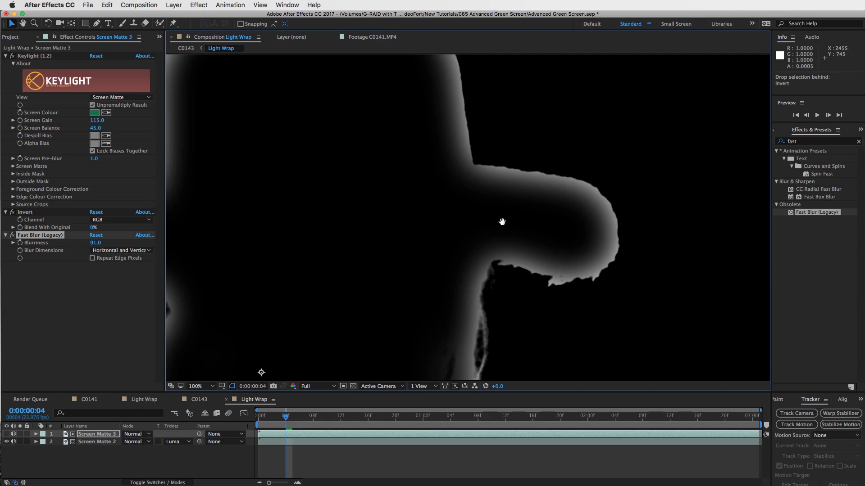
pyautogui.moveTo(501, 222); pyautogui.dragTo(437, 210)
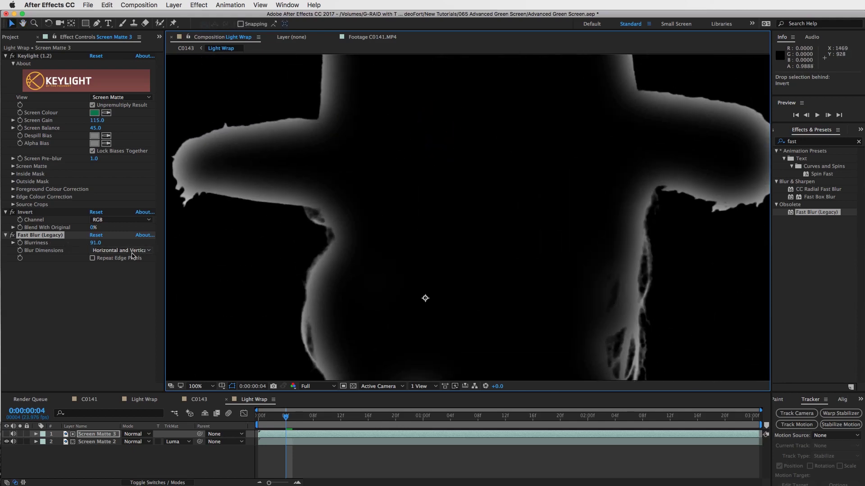
# Set the Fast Blur Blurriness on Screen Matte 3 to 30 and return to the C0143 composition.
pyautogui.click(95, 243)
pyautogui.write('30')
pyautogui.press('Return')
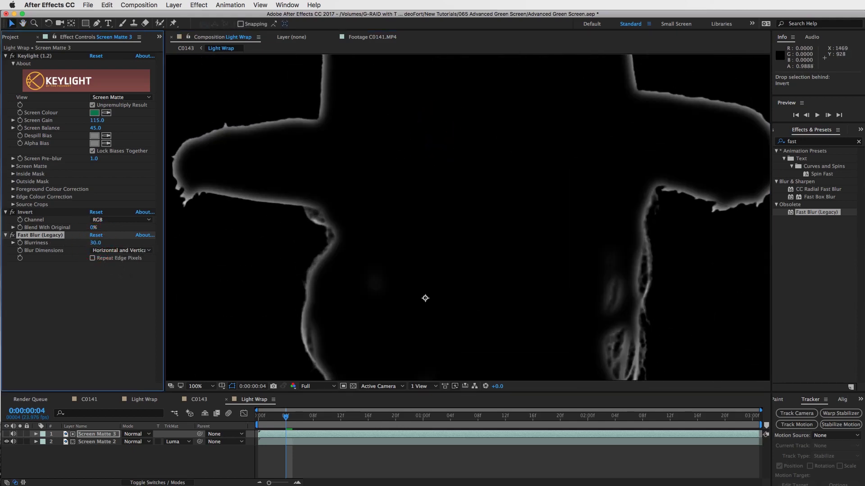
pyautogui.moveTo(394, 236); pyautogui.dragTo(443, 199)
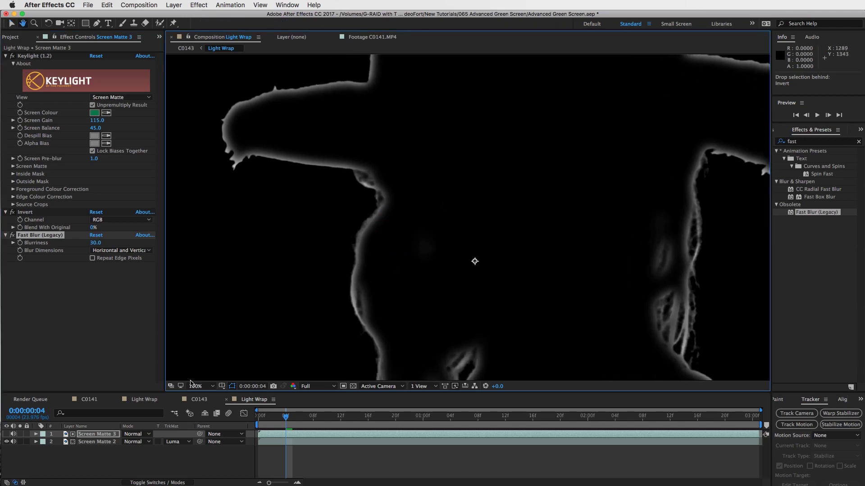
pyautogui.click(199, 386)
pyautogui.click(205, 403)
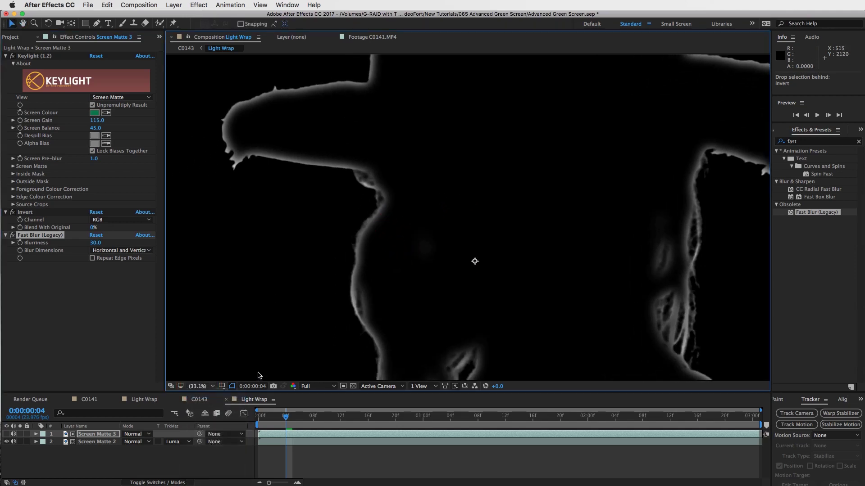
pyautogui.click(205, 401)
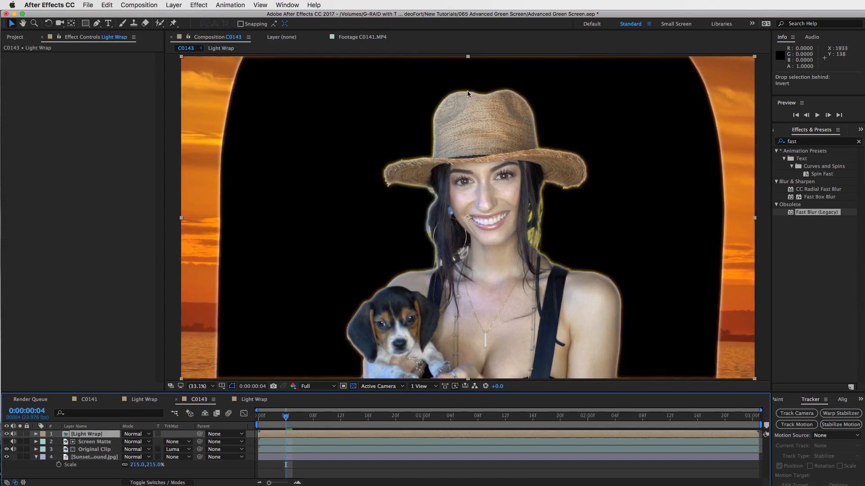
# Draw a closed six-point Pen tool mask on the Light Wrap layer around the woman and puppy, excluding the outer screen edges.
pyautogui.click(88, 435)
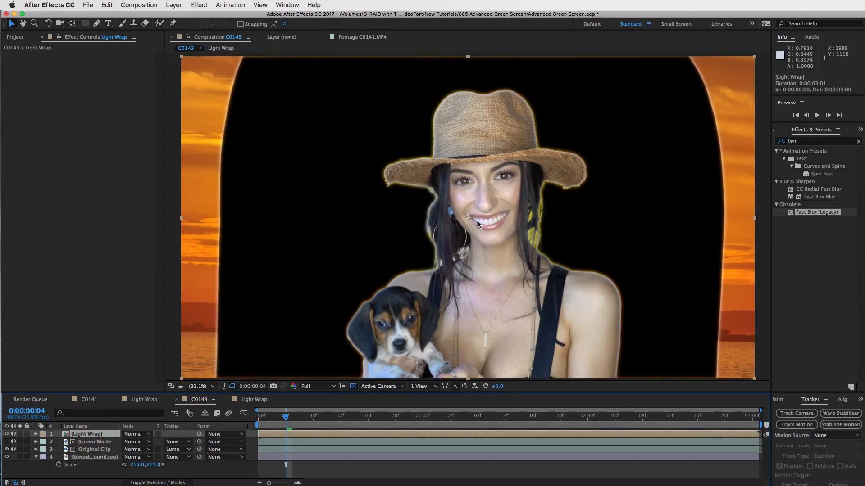
pyautogui.scroll(-2, 477, 220)
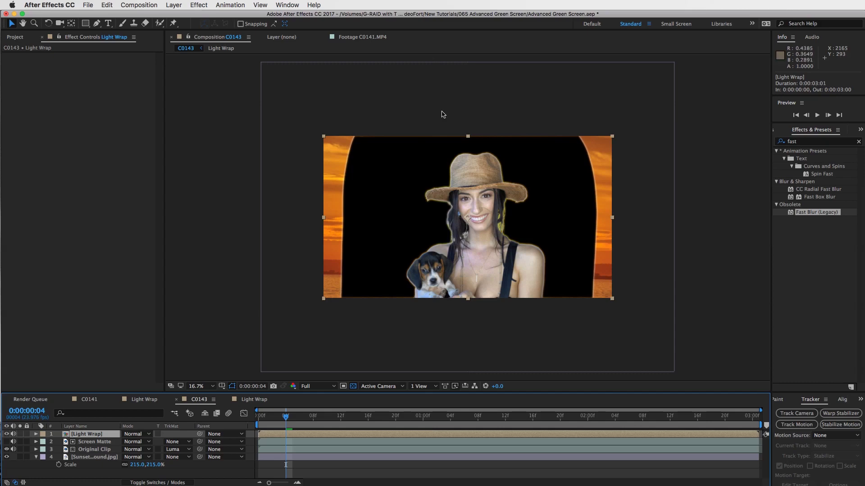
pyautogui.click(97, 24)
pyautogui.click(368, 310)
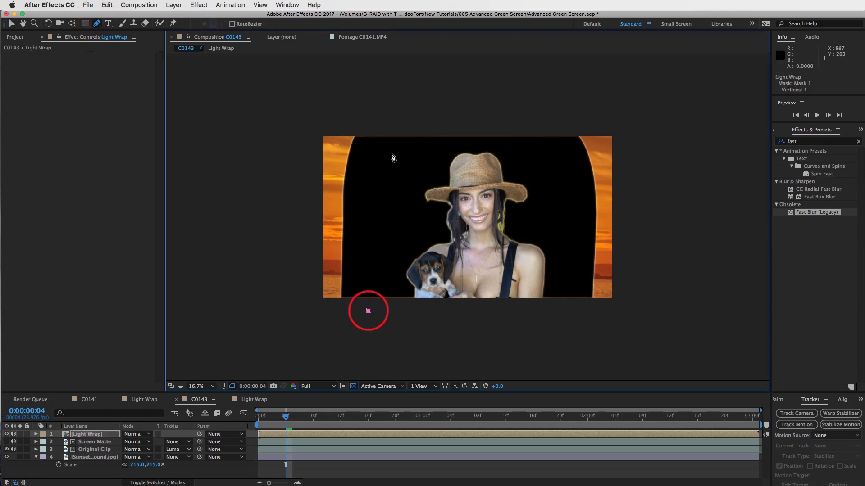
pyautogui.click(391, 153)
pyautogui.click(473, 144)
pyautogui.click(539, 151)
pyautogui.click(565, 168)
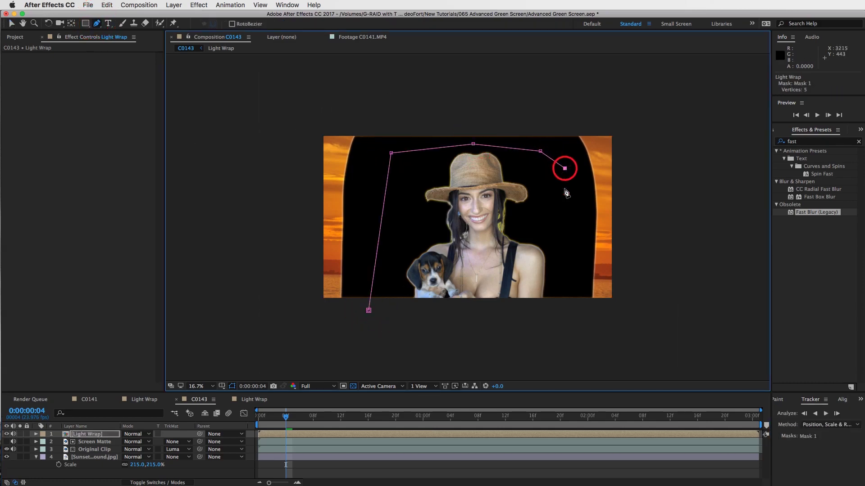
pyautogui.click(570, 311)
pyautogui.click(369, 311)
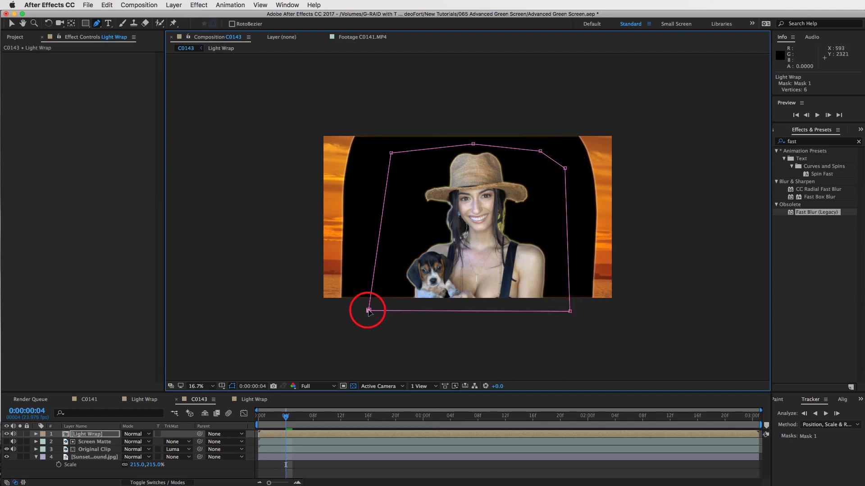
pyautogui.click(11, 23)
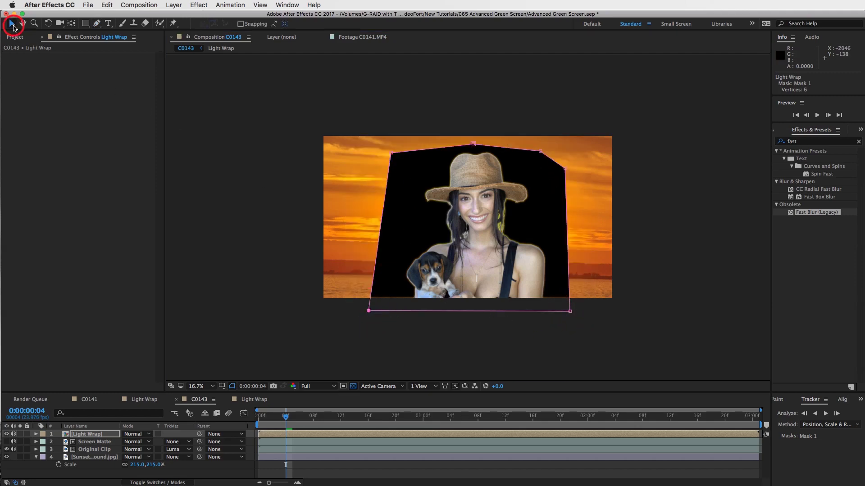
pyautogui.click(100, 436)
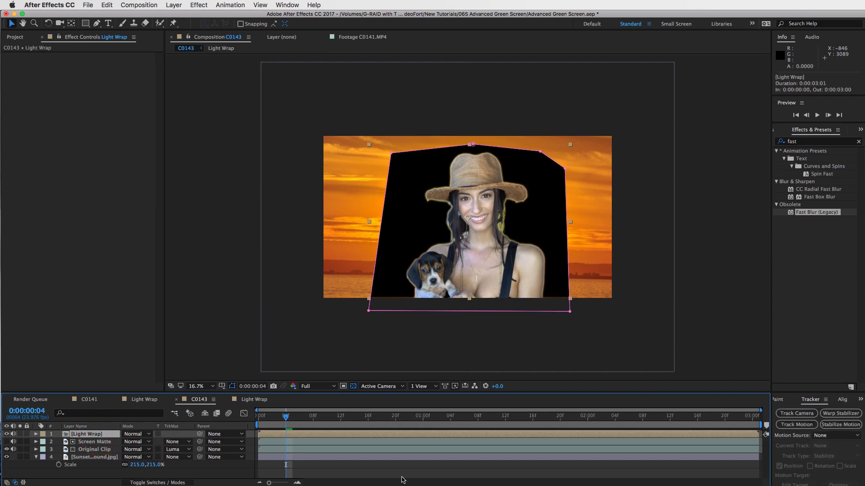
pyautogui.click(385, 469)
pyautogui.click(88, 434)
# Duplicate the Sunset Background.jpg layer in the C0143 composition.
pyautogui.click(203, 387)
pyautogui.click(204, 460)
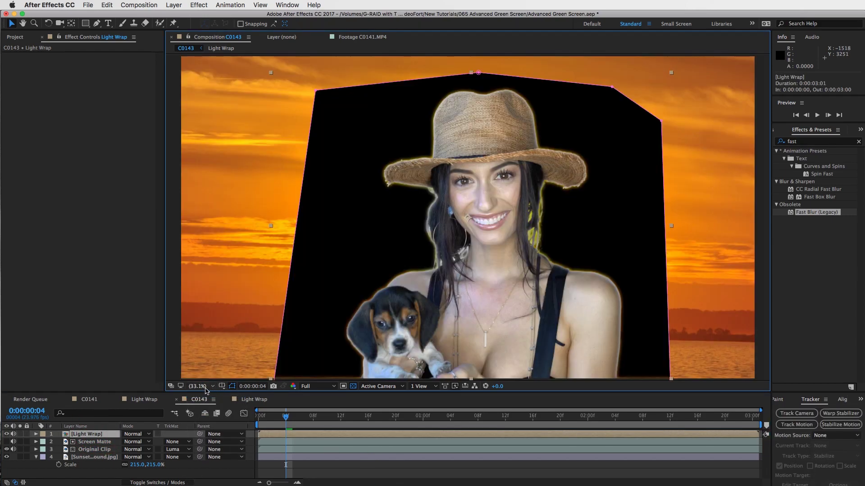
pyautogui.click(97, 457)
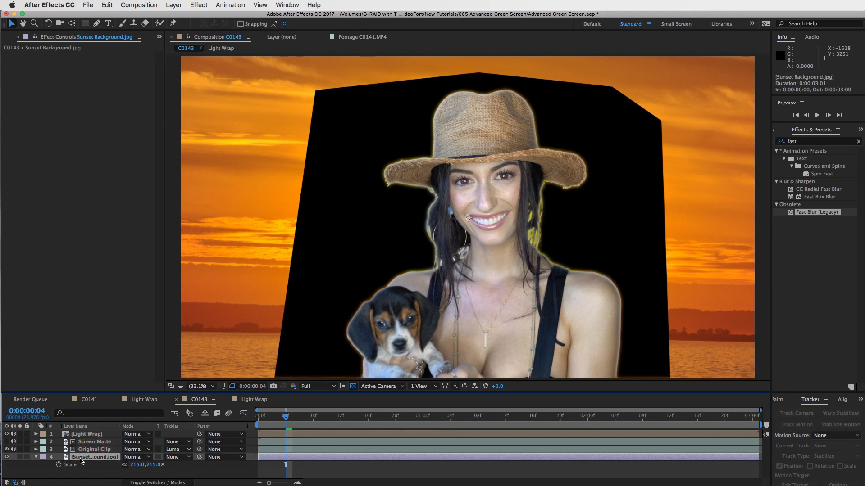
pyautogui.press('super+d')
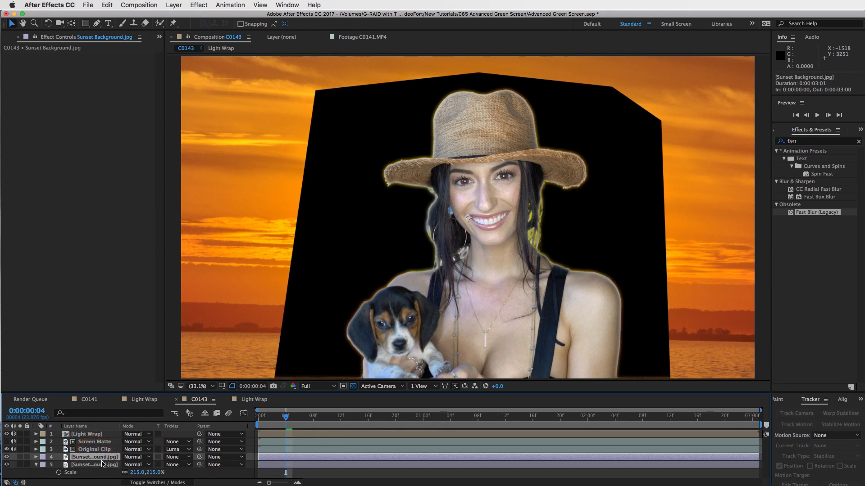
# Place the duplicated Sunset Background.jpg directly below the Light Wrap layer and set its track matte to Luma Matte "[Light Wrap]".
pyautogui.moveTo(88, 458); pyautogui.dragTo(91, 440)
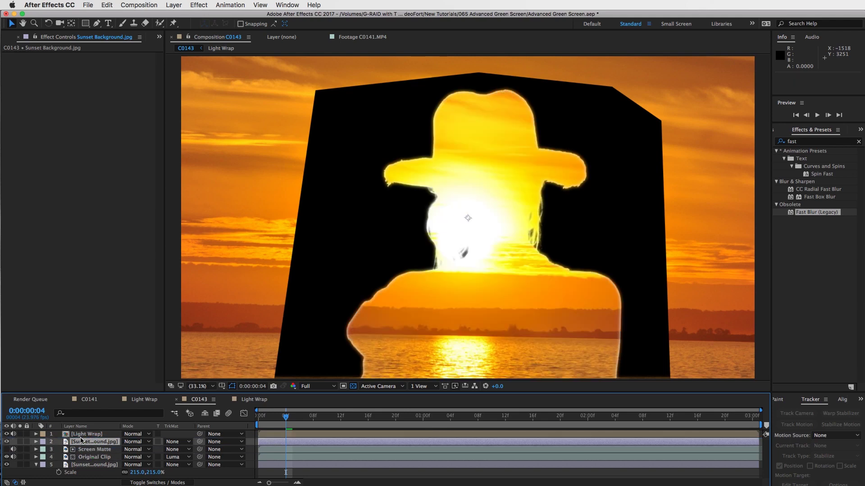
pyautogui.click(180, 443)
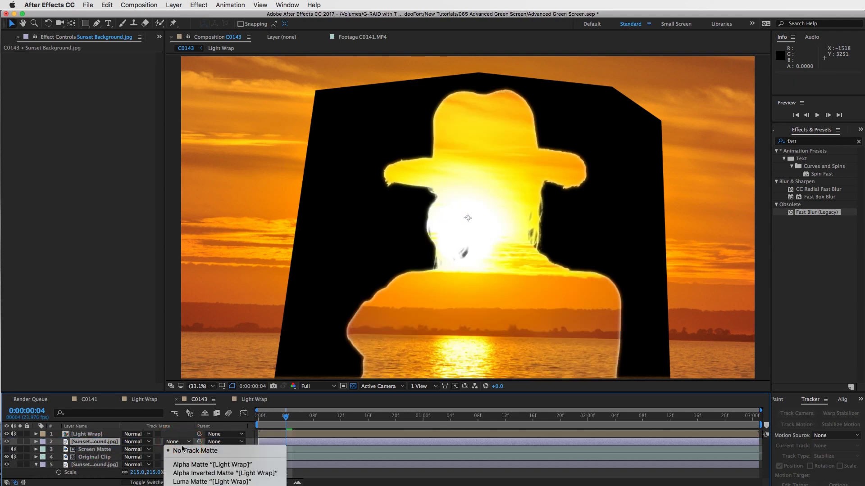
pyautogui.click(198, 482)
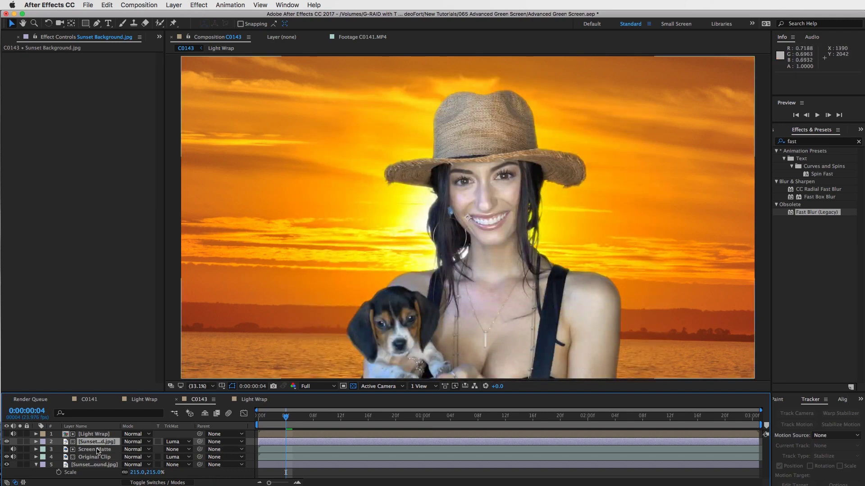
# Compare the composite with the matted sunset layer hidden and shown, examining the edge of the woman's shoulder at 200% magnification.
pyautogui.click(6, 441)
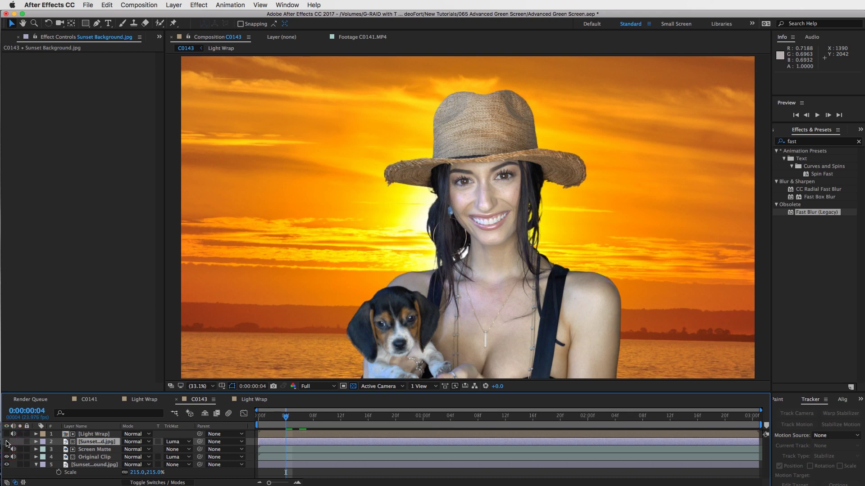
pyautogui.click(7, 442)
pyautogui.click(7, 442)
pyautogui.click(6, 442)
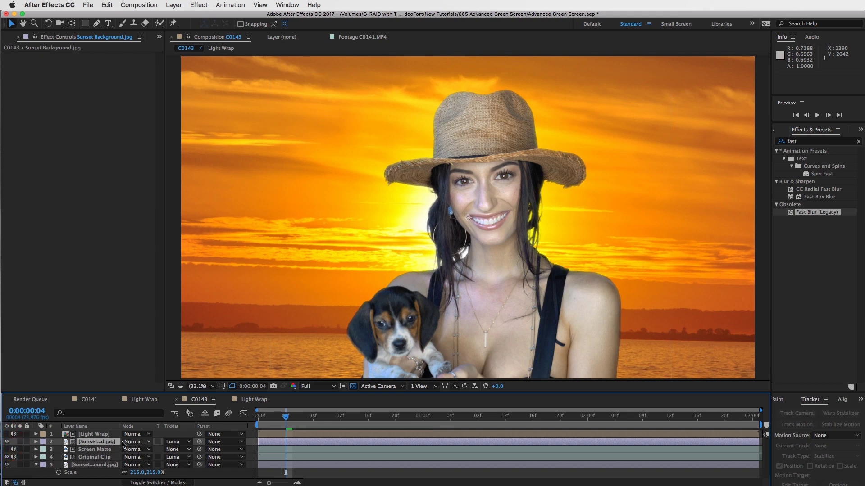
pyautogui.click(107, 443)
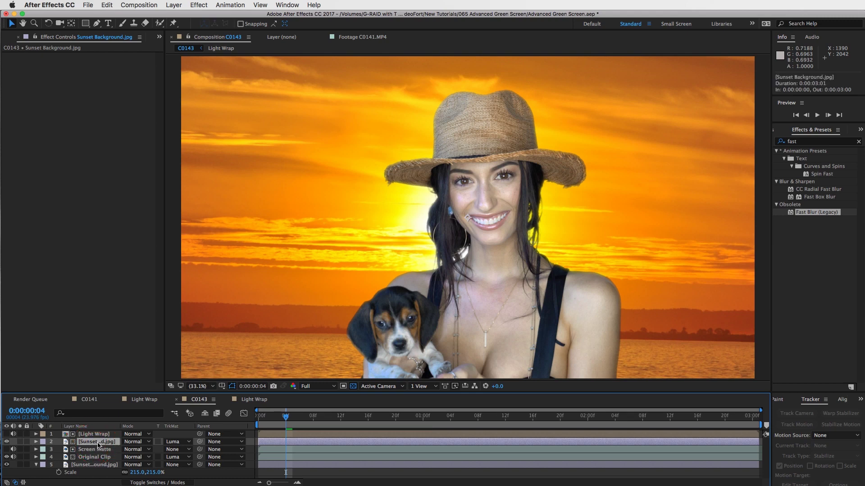
pyautogui.press('/')
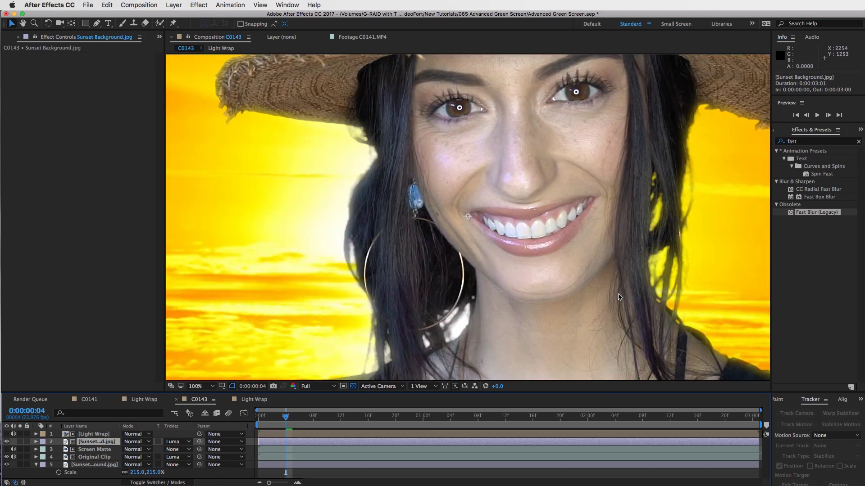
pyautogui.press('h')
pyautogui.moveTo(706, 333); pyautogui.dragTo(621, 218)
pyautogui.press('.')
pyautogui.moveTo(683, 228); pyautogui.dragTo(392, 196)
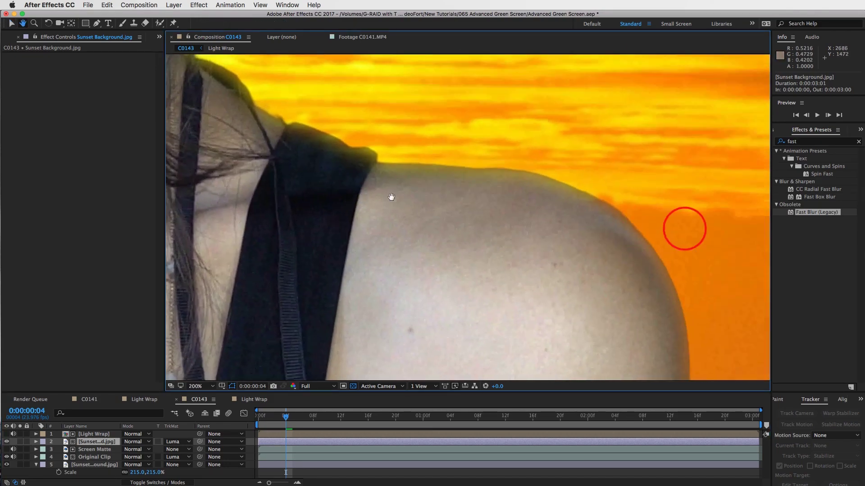
pyautogui.moveTo(566, 218); pyautogui.dragTo(537, 218)
pyautogui.press('v')
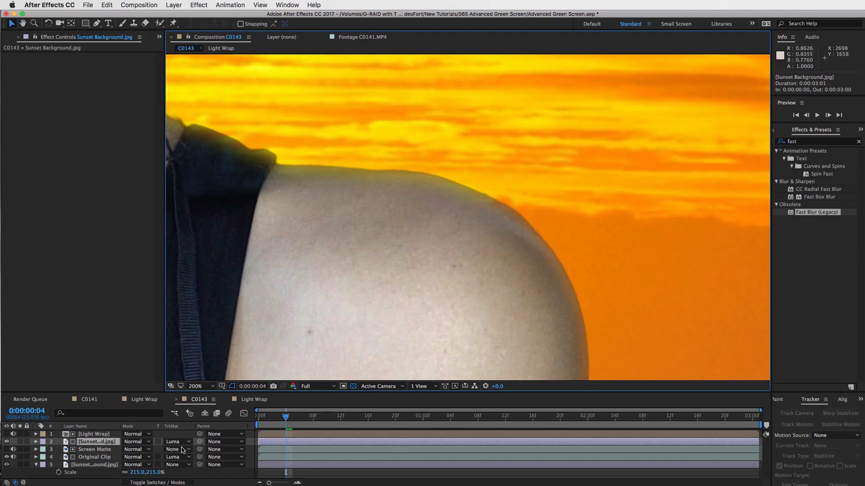
pyautogui.click(7, 442)
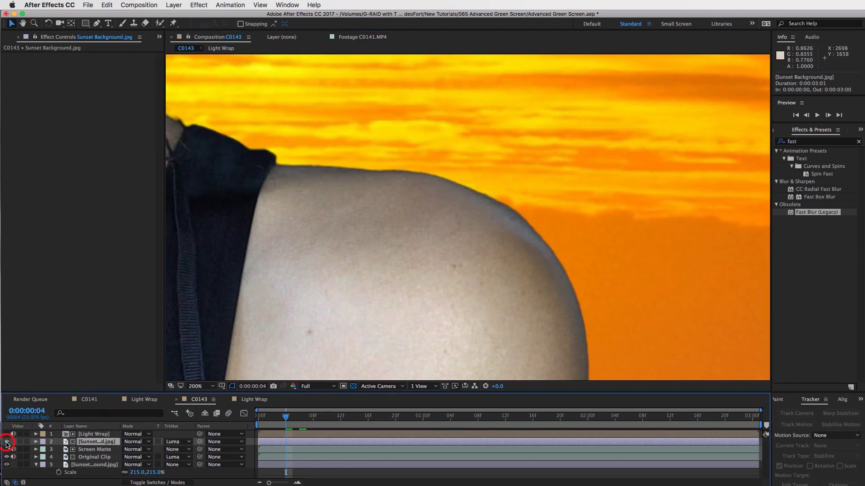
pyautogui.click(6, 442)
pyautogui.click(7, 441)
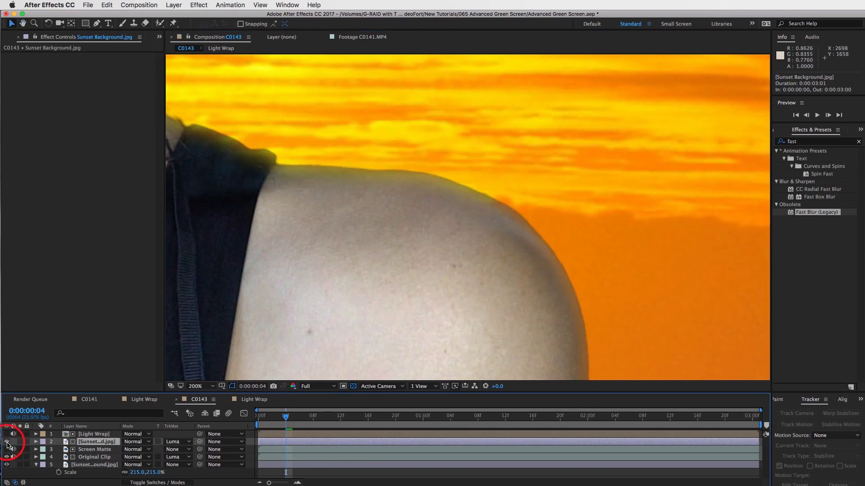
pyautogui.click(6, 441)
# Apply the Fill effect to the matted Sunset Background.jpg layer and sample its color from the bright yellow sky.
pyautogui.click(98, 443)
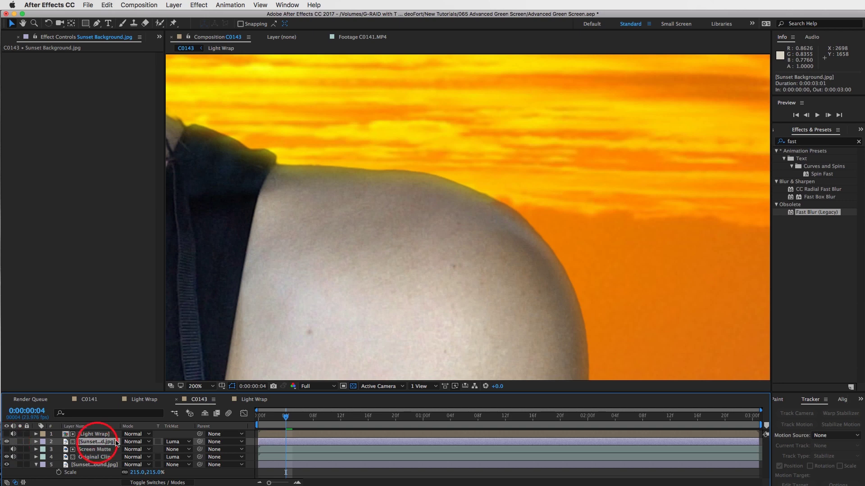
pyautogui.click(828, 142)
pyautogui.write('fill')
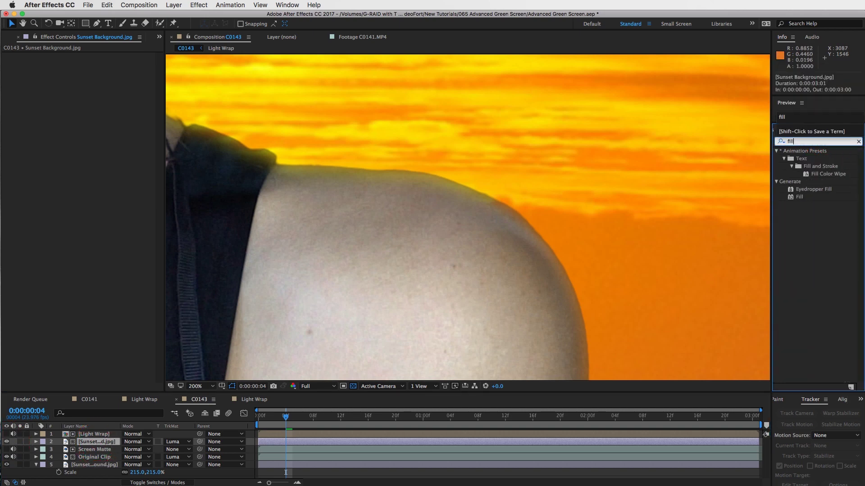
pyautogui.moveTo(801, 197); pyautogui.dragTo(101, 122)
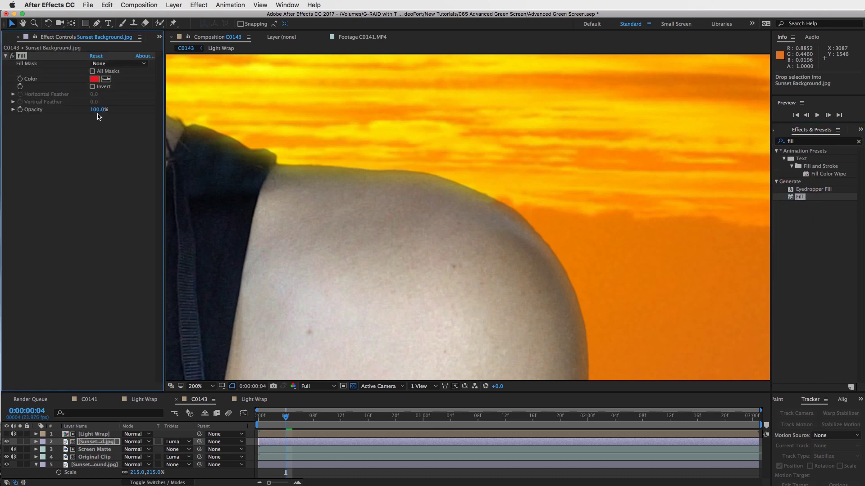
pyautogui.click(108, 79)
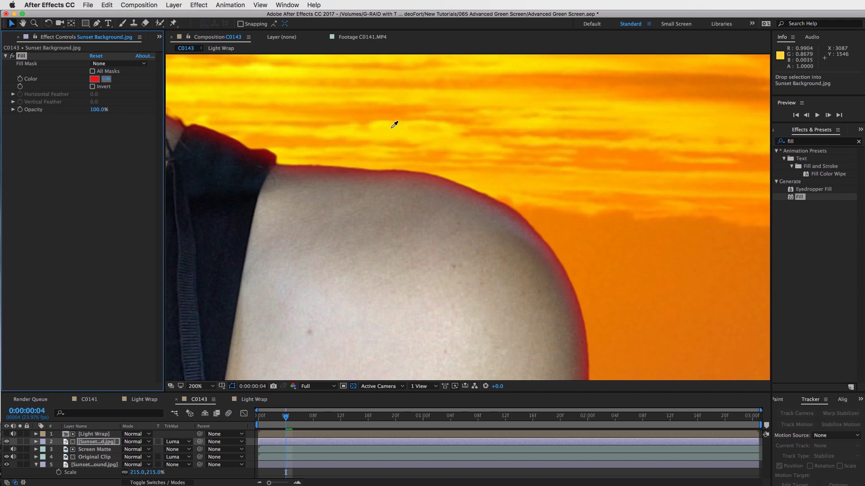
pyautogui.click(205, 92)
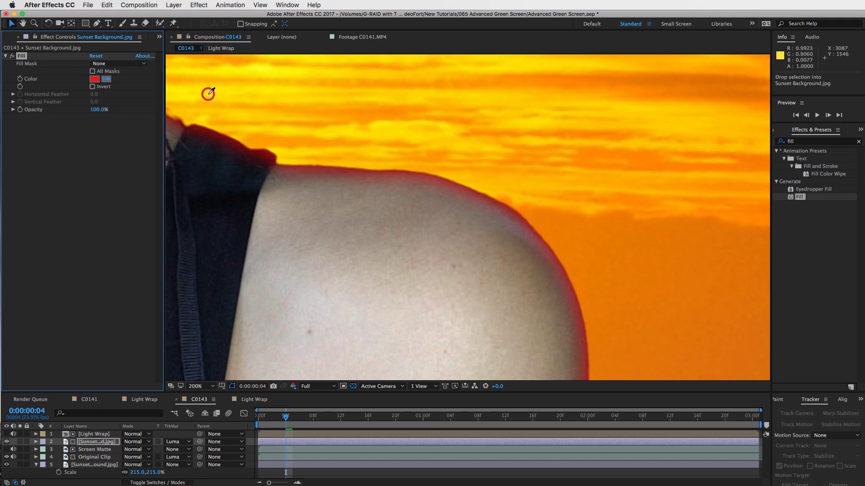
# Resample the Fill color with the whole frame in view, trying the pale sun glow and settling on the yellow sky above the puppy.
pyautogui.click(205, 386)
pyautogui.click(205, 392)
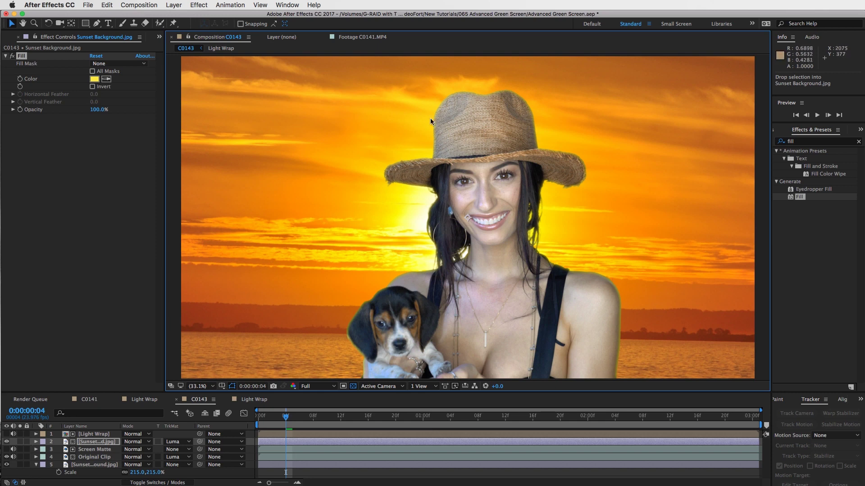
pyautogui.click(106, 79)
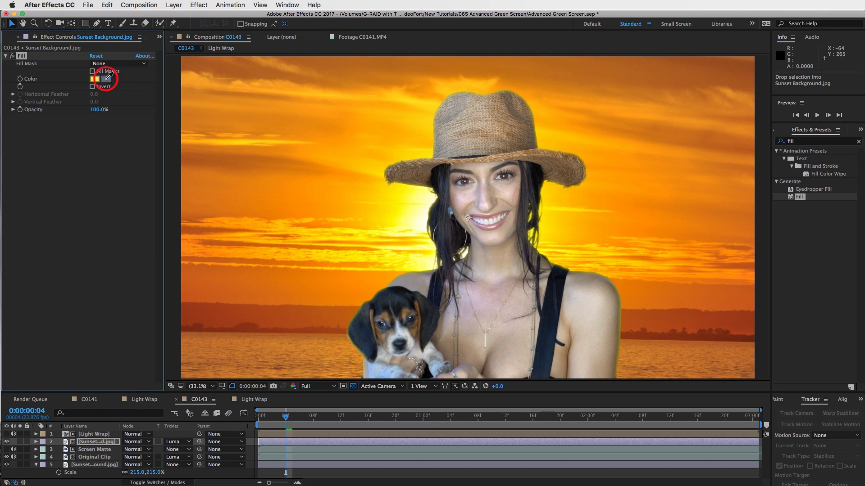
pyautogui.click(425, 221)
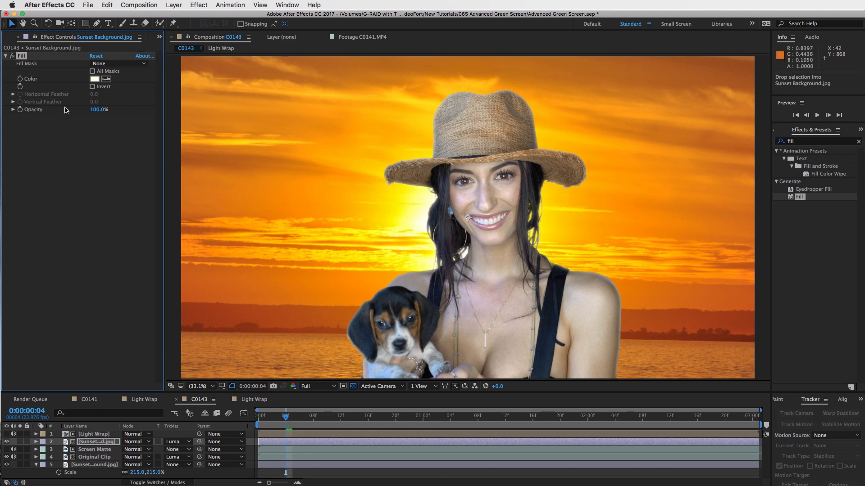
pyautogui.click(106, 79)
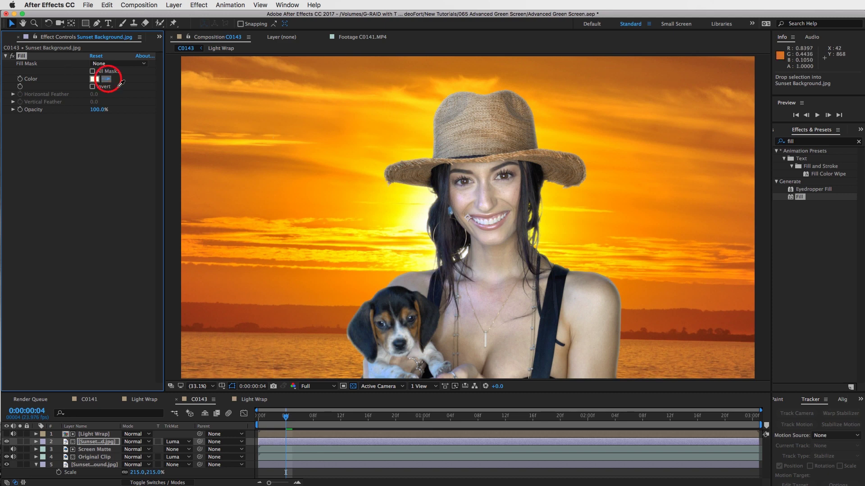
pyautogui.click(401, 257)
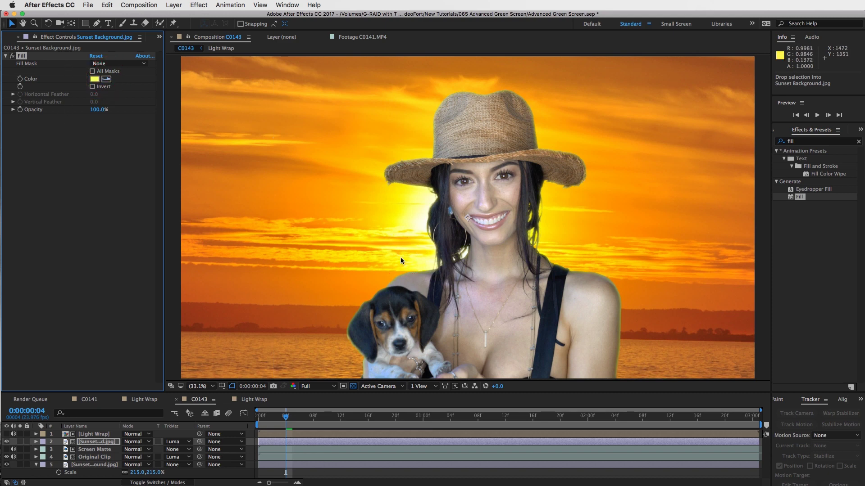
# In the Light Wrap precomp, try a Fast Blur Blurriness of 50 on Screen Matte 3, set it to 61, and return to C0143.
pyautogui.click(293, 435)
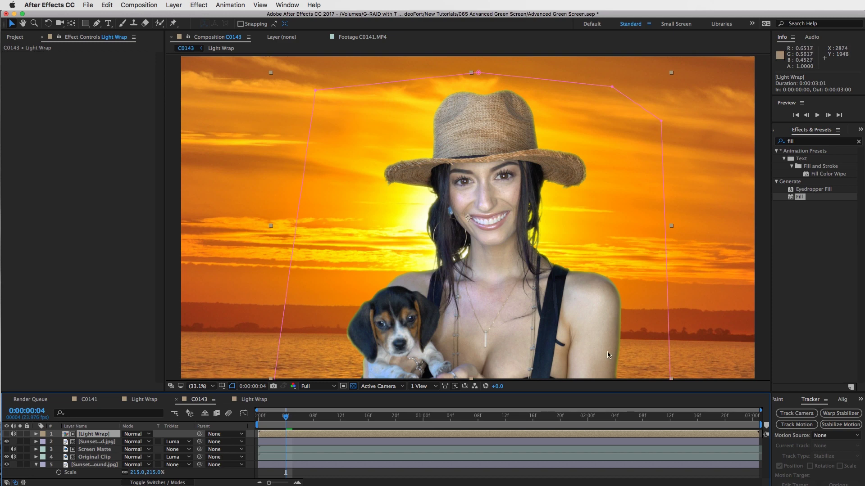
pyautogui.doubleClick(286, 433)
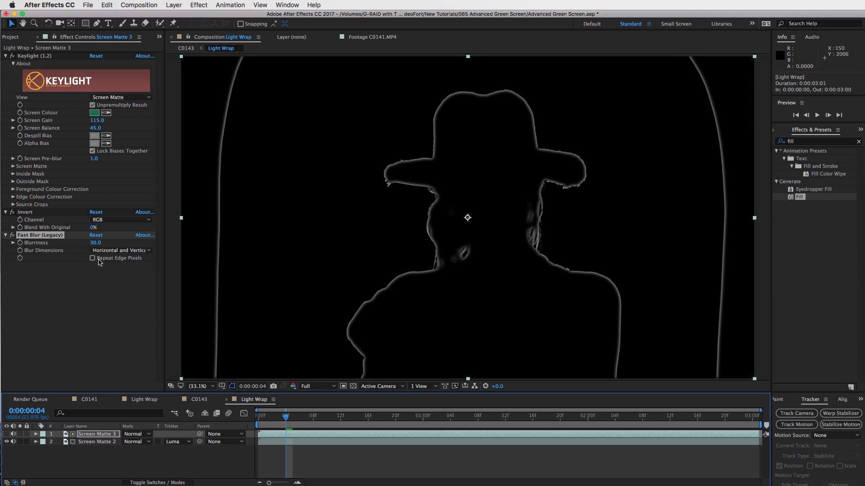
pyautogui.click(96, 243)
pyautogui.write('50')
pyautogui.press('Return')
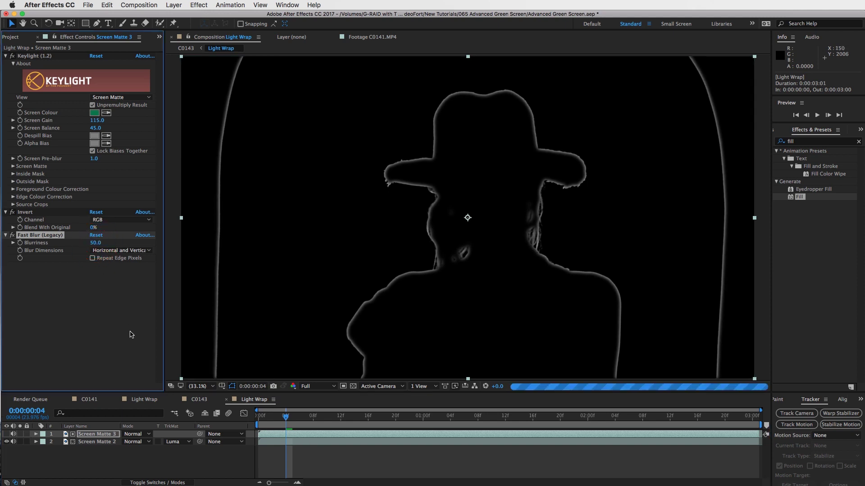
pyautogui.moveTo(98, 244); pyautogui.dragTo(103, 244)
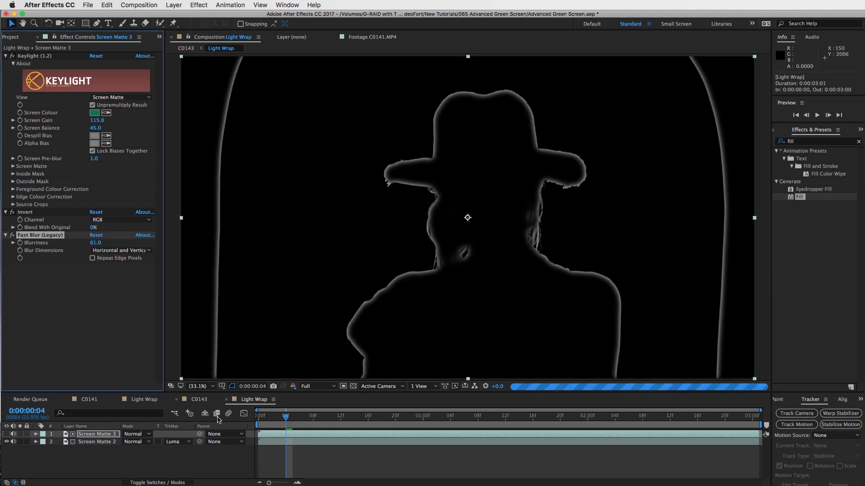
pyautogui.click(196, 400)
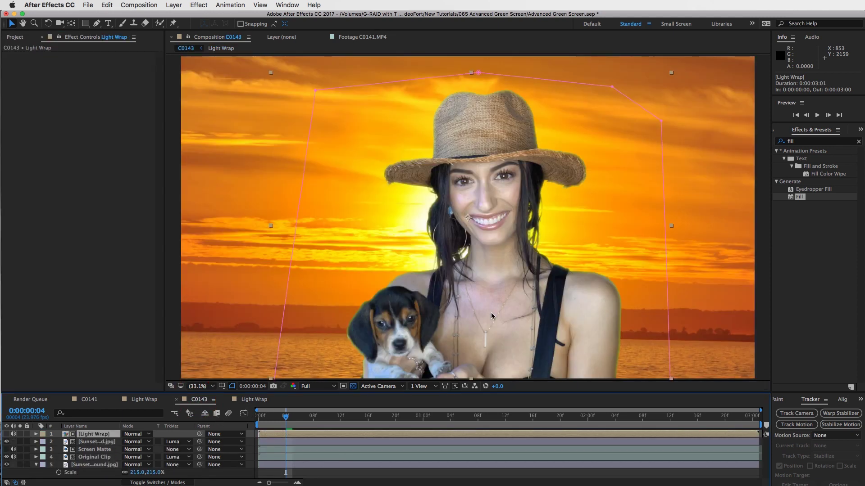
# Set the opacity of the matted Sunset Background.jpg layer to 50%.
pyautogui.click(281, 442)
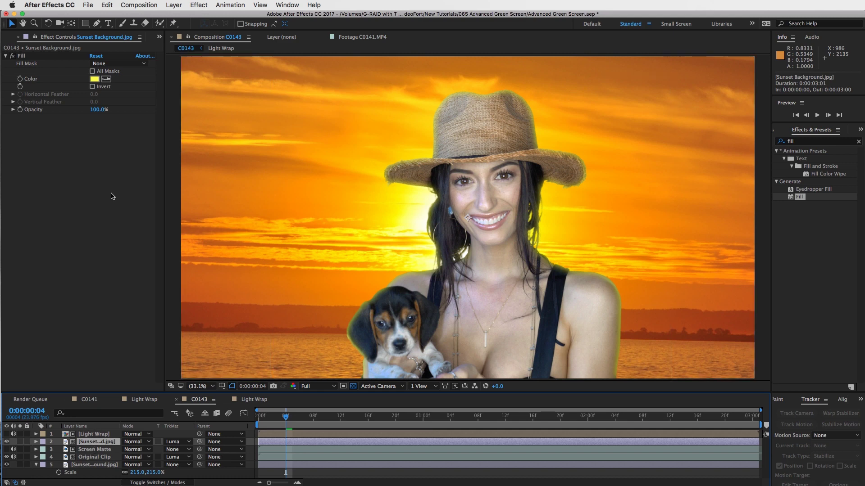
pyautogui.press('t')
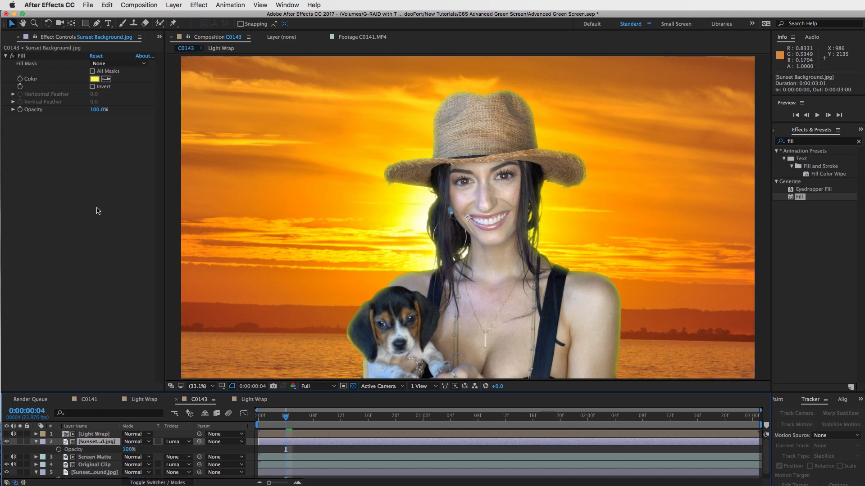
pyautogui.click(129, 450)
pyautogui.write('50')
pyautogui.press('Return')
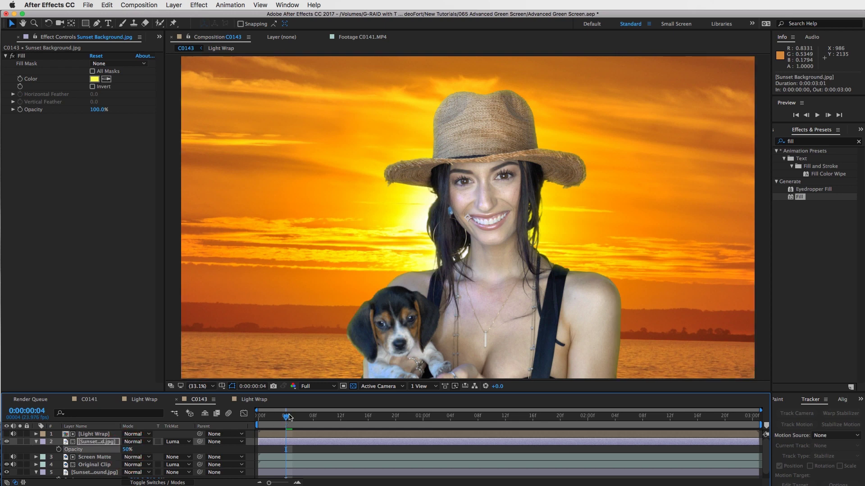
# Check the light wrap at frames 6 and 10, comparing the subject's edges with the matted sunset layer hidden and shown.
pyautogui.moveTo(289, 417); pyautogui.dragTo(303, 418)
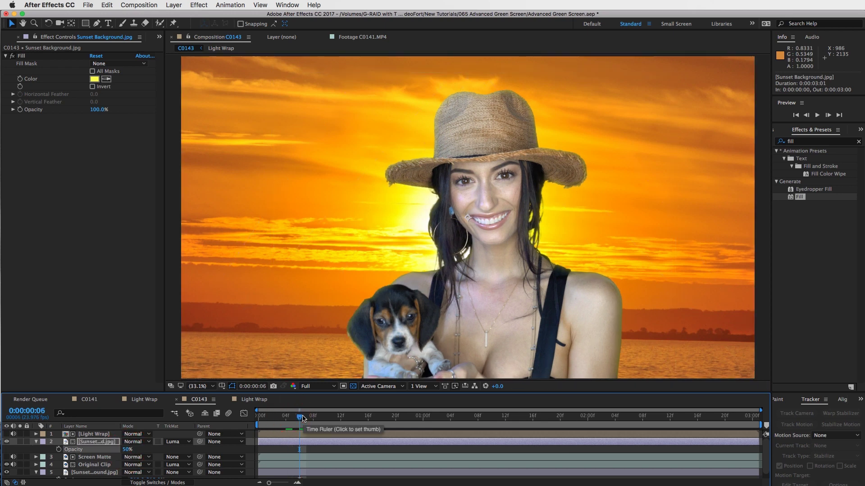
pyautogui.click(324, 416)
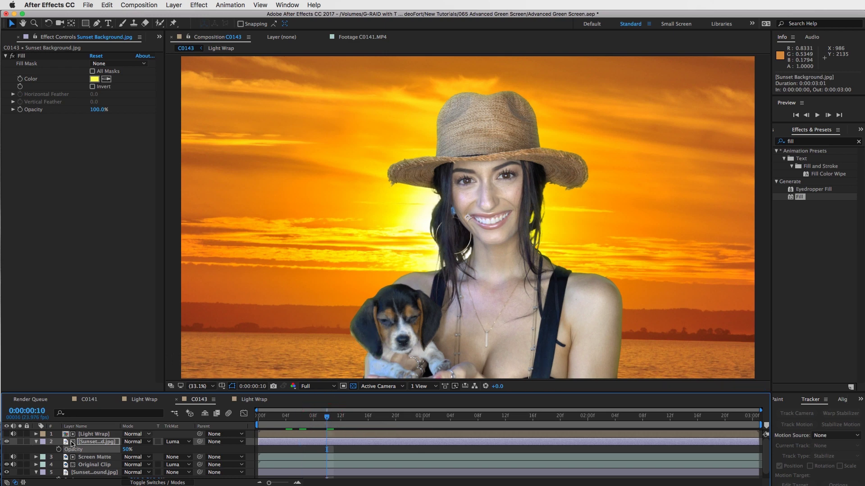
pyautogui.click(6, 441)
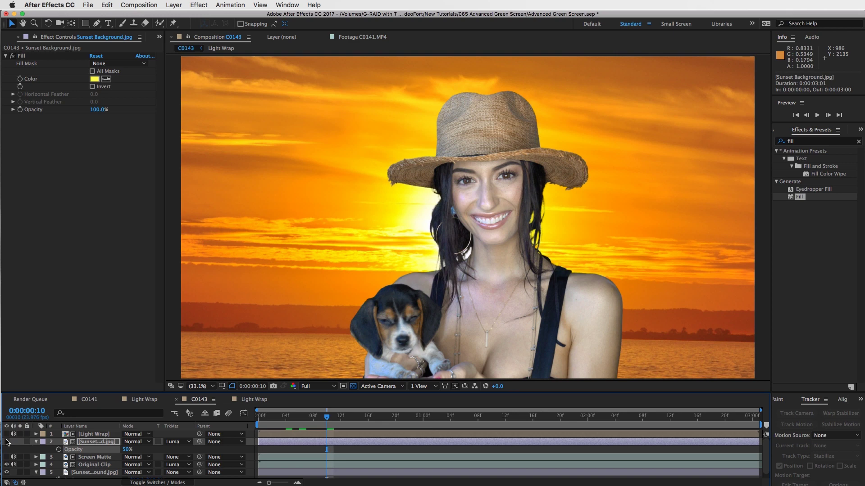
pyautogui.click(6, 441)
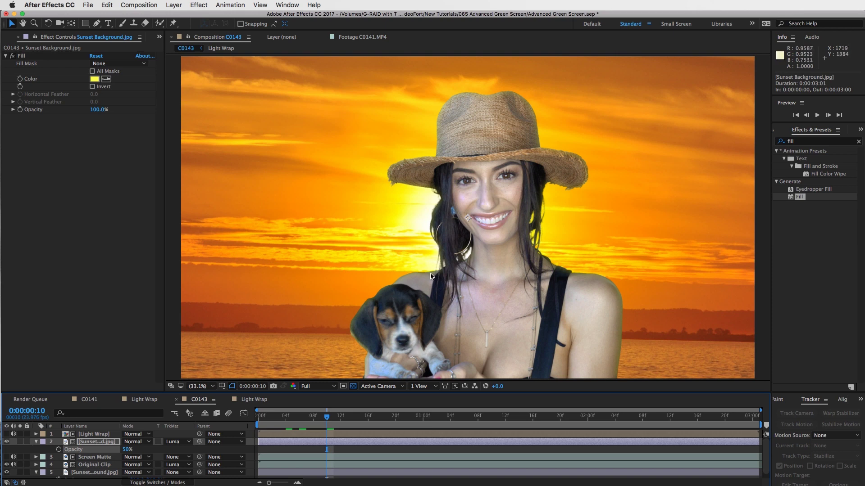
pyautogui.click(299, 416)
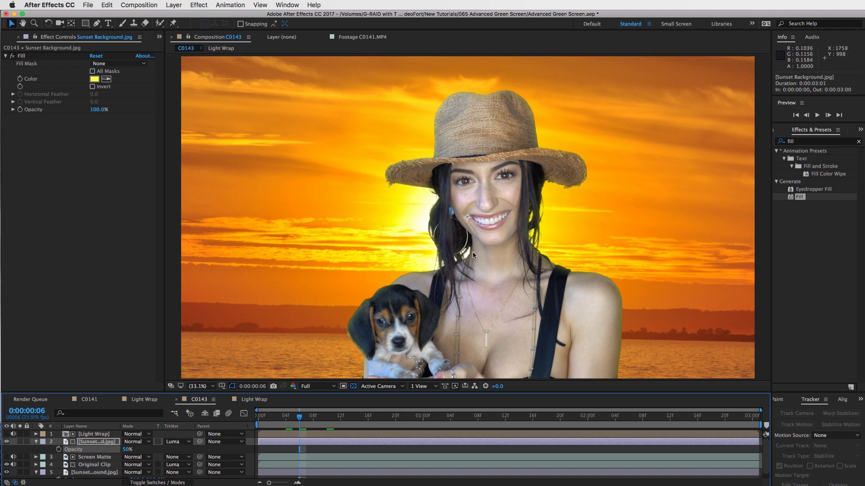
# Collapse the expanded properties of both sunset layers and mute the audio of the Light Wrap, Screen Matte and Original Clip layers.
pyautogui.click(98, 444)
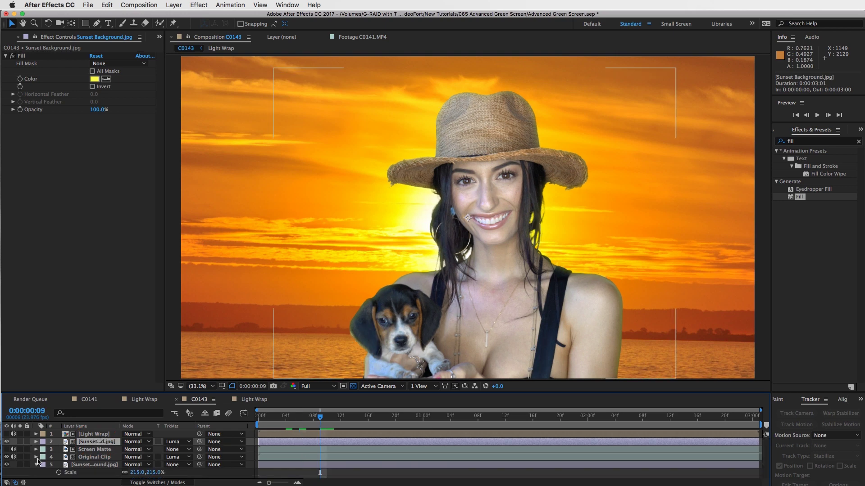
pyautogui.click(37, 464)
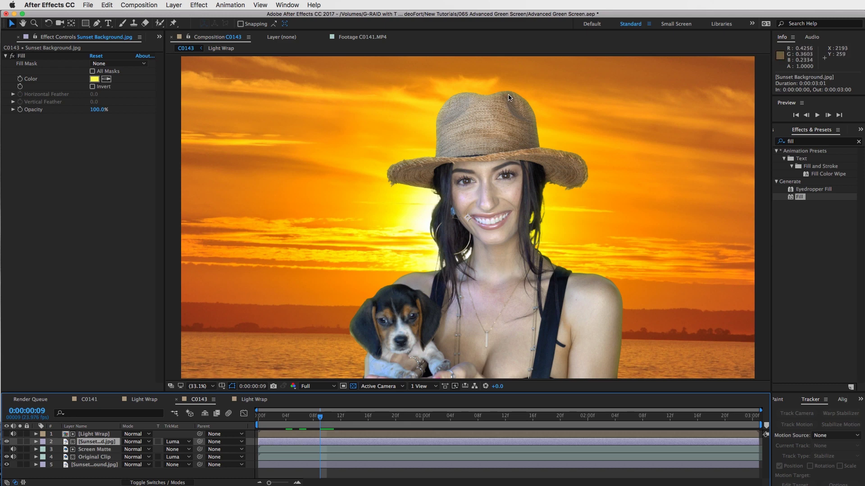
pyautogui.click(95, 456)
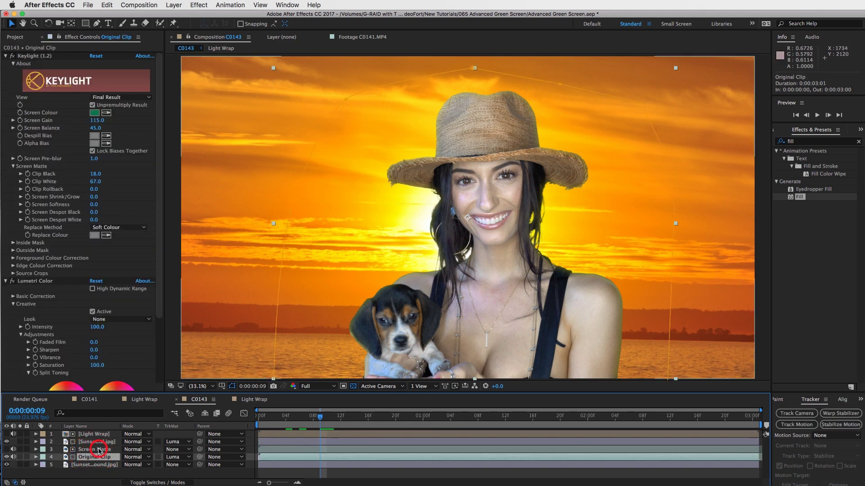
pyautogui.click(99, 450)
pyautogui.click(15, 458)
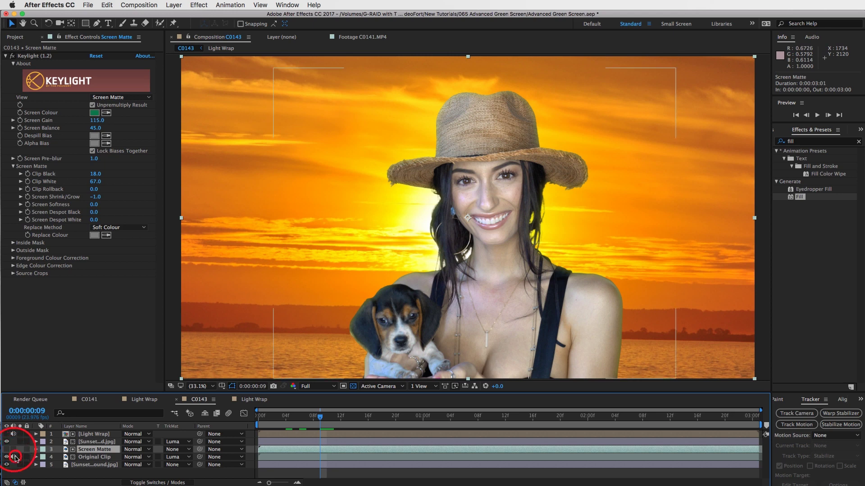
pyautogui.click(13, 434)
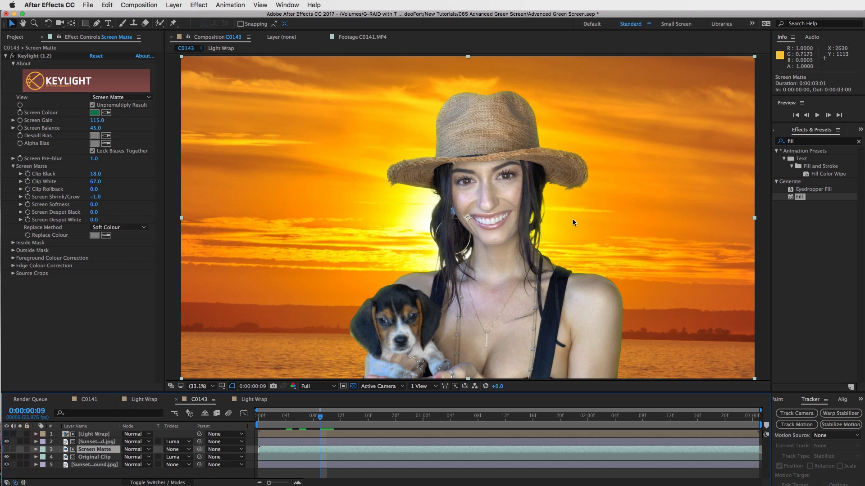